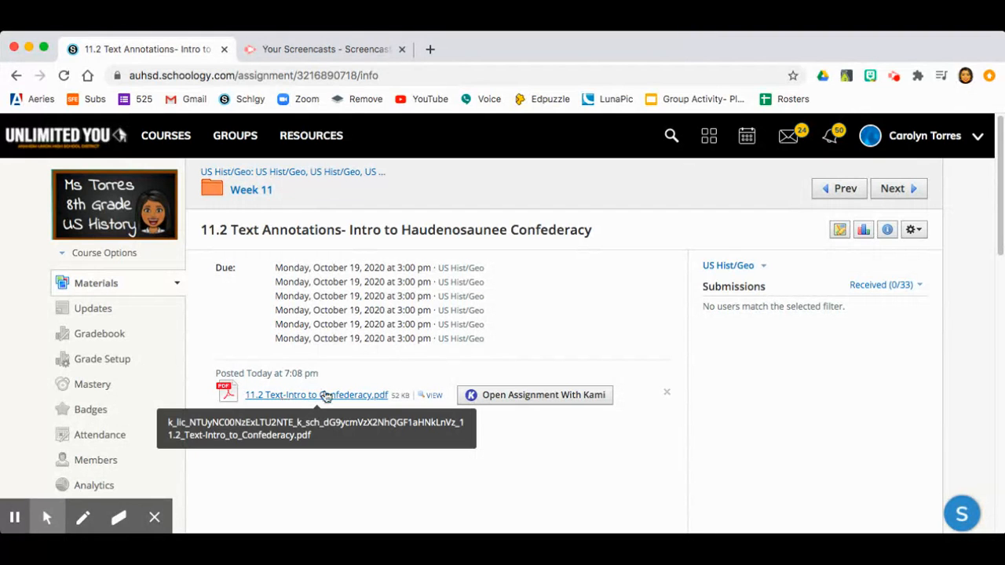
- Open the 11.2 Text-Intro to Confederacy assignment with Kami and look up "Confederacy" from the title in the Dictionary
click(511, 401)
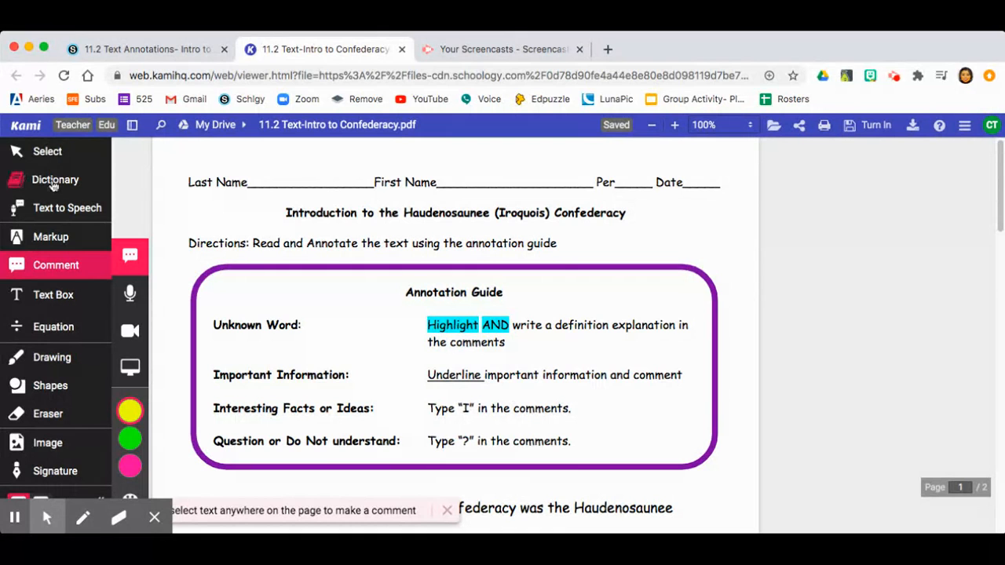
click(585, 212)
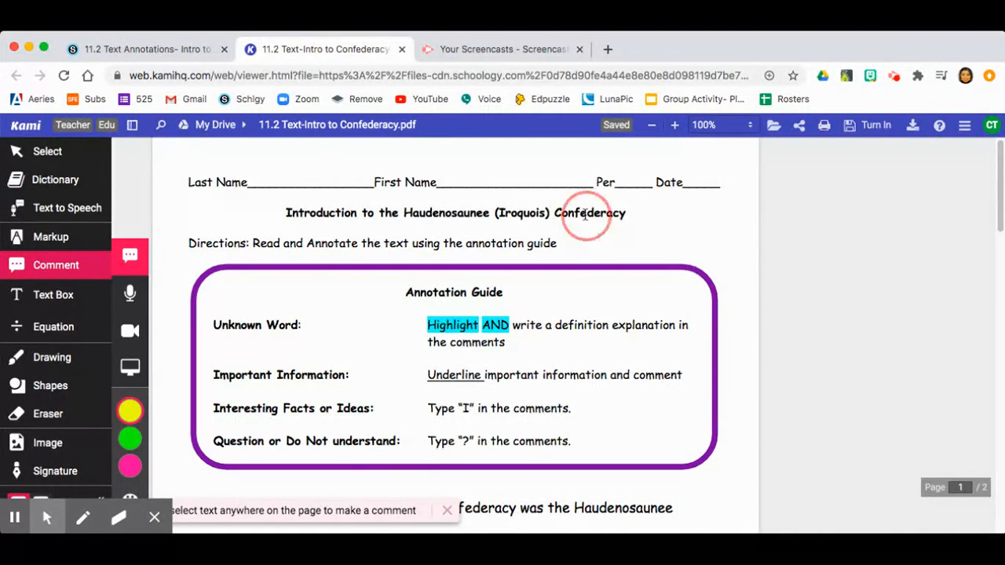
click(78, 180)
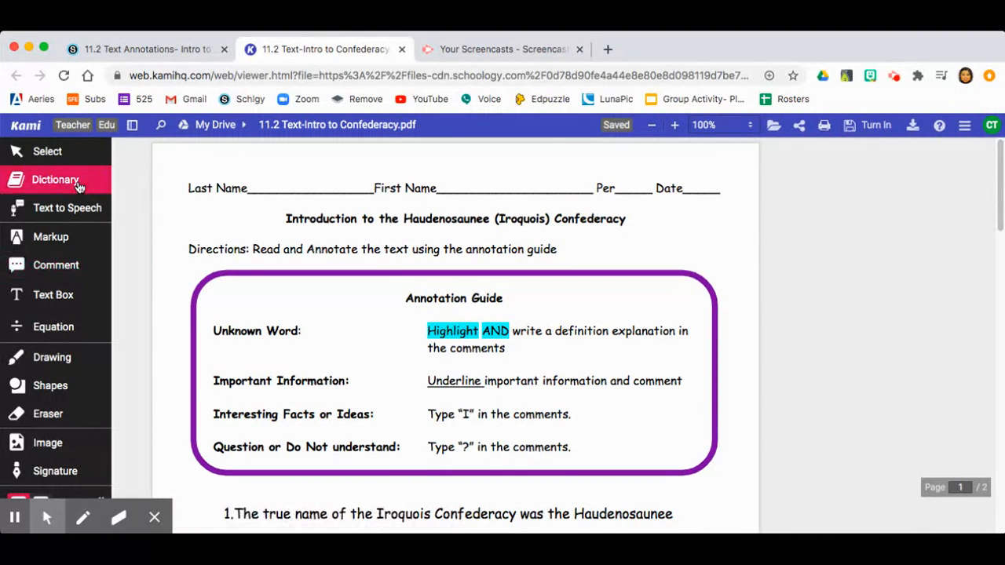
click(593, 220)
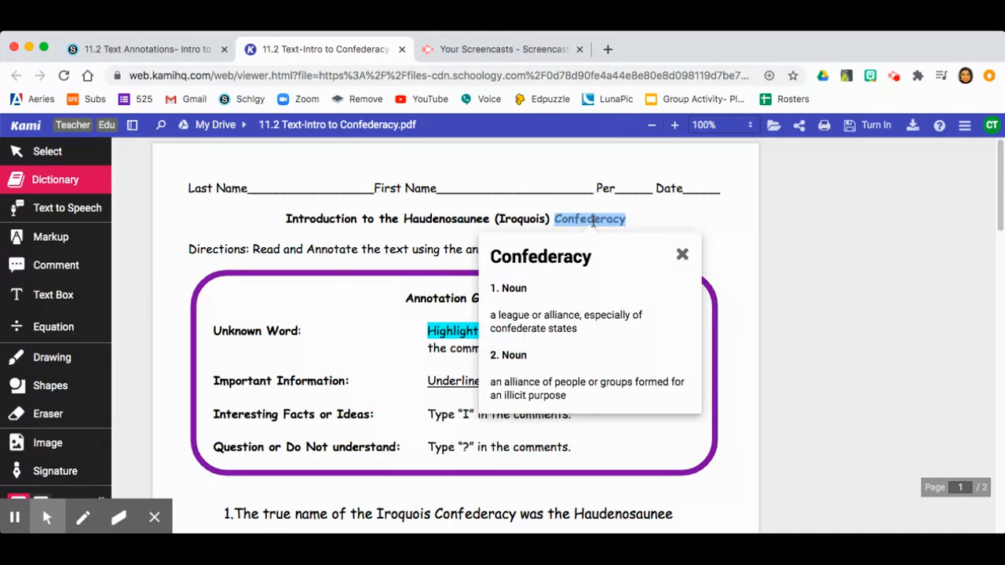
click(682, 254)
- Use Text to Speech on the first sentence of paragraph 1
click(77, 214)
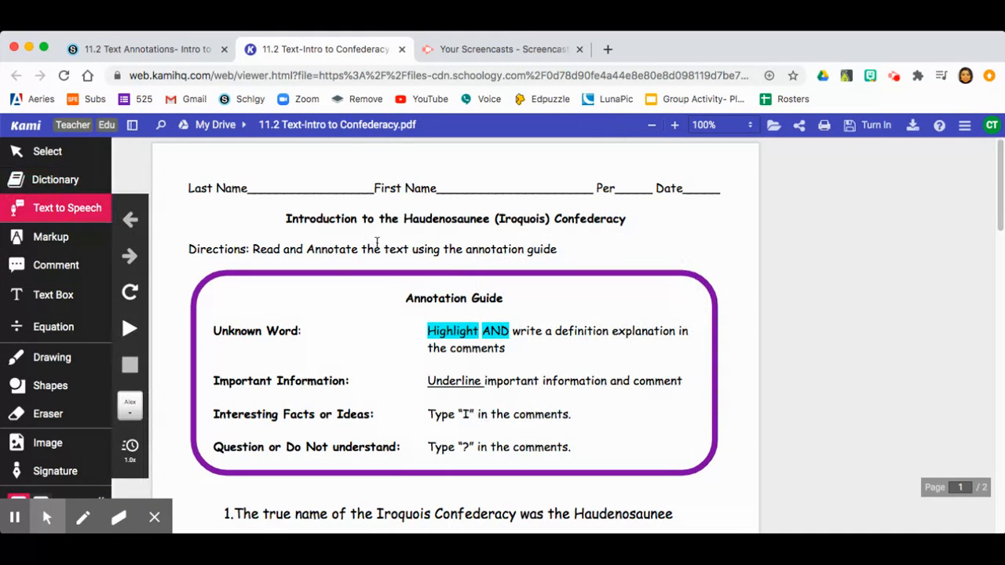
scroll(286, 392, down, 3)
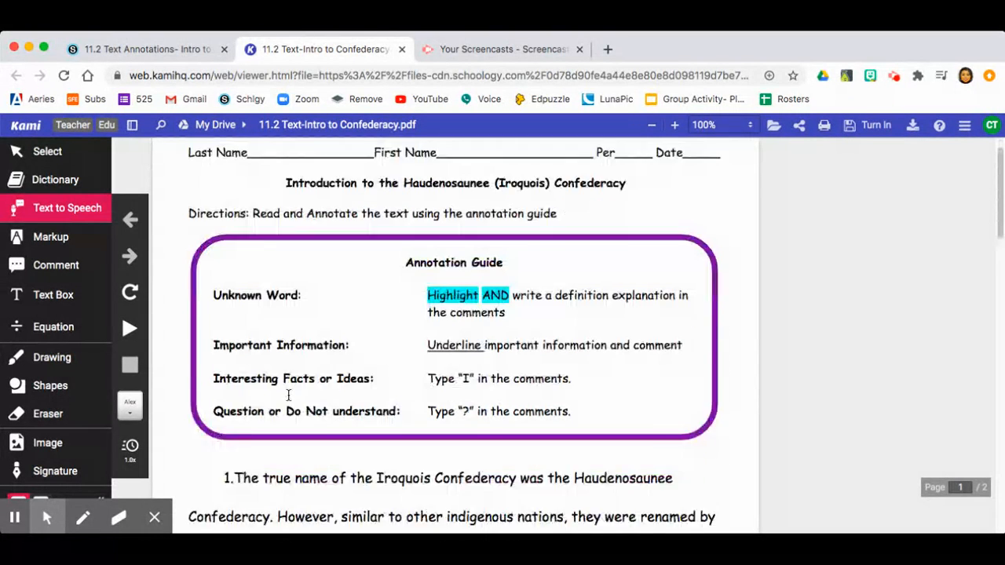
drag(235, 378, 273, 416)
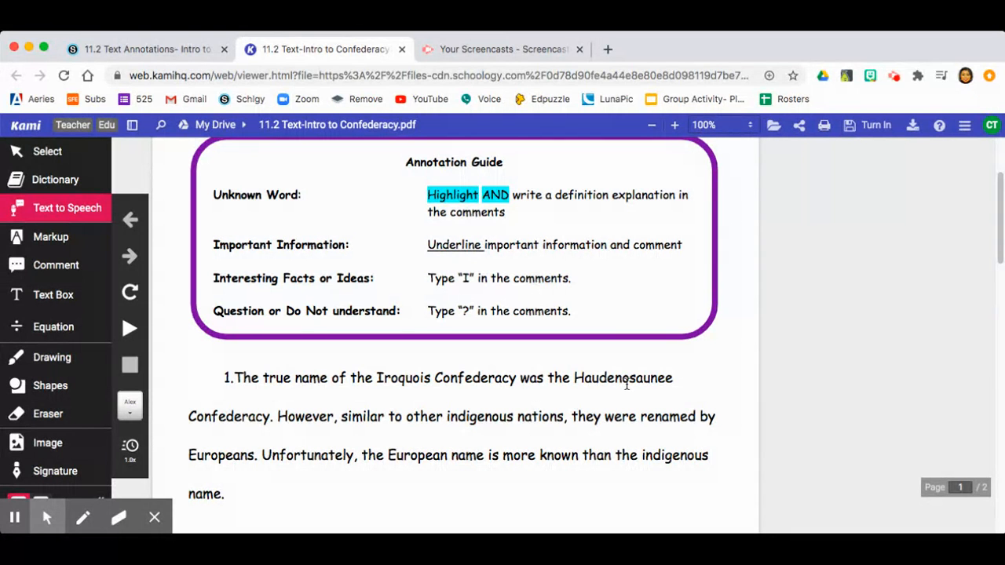
scroll(626, 385, up, 3)
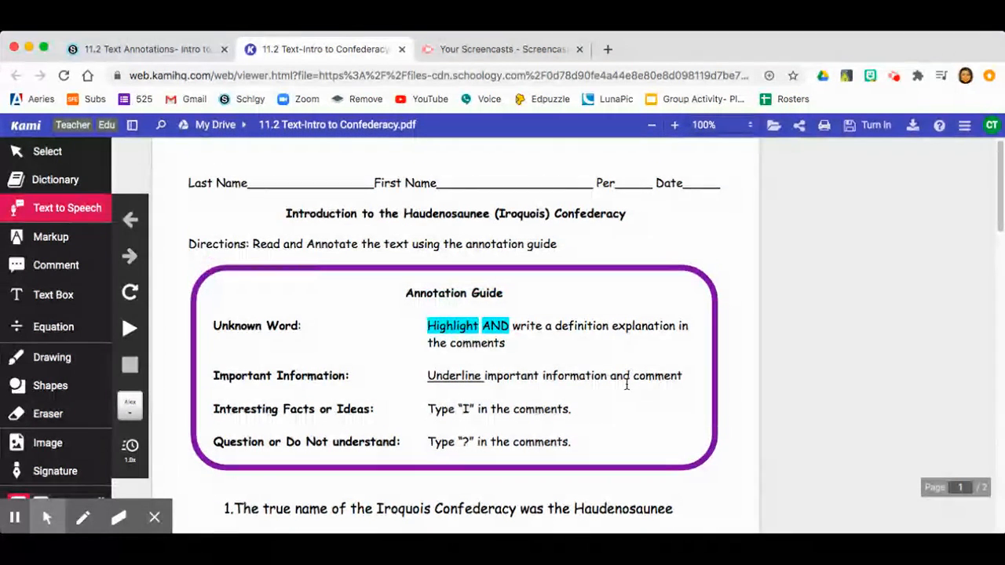
- Switch to the Markup underline tool and pick red, then magenta, as its colour
click(24, 243)
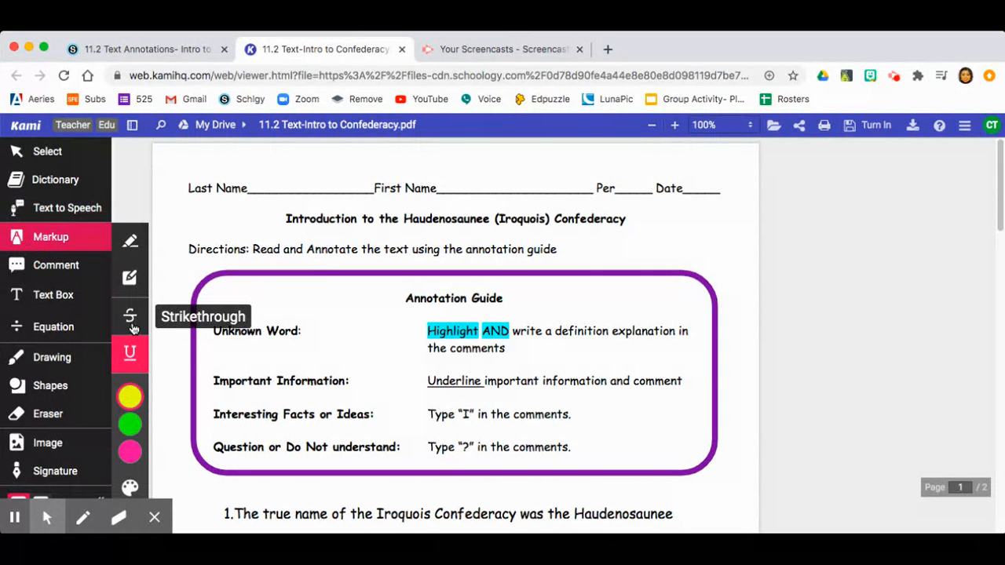
mouse_move(134, 417)
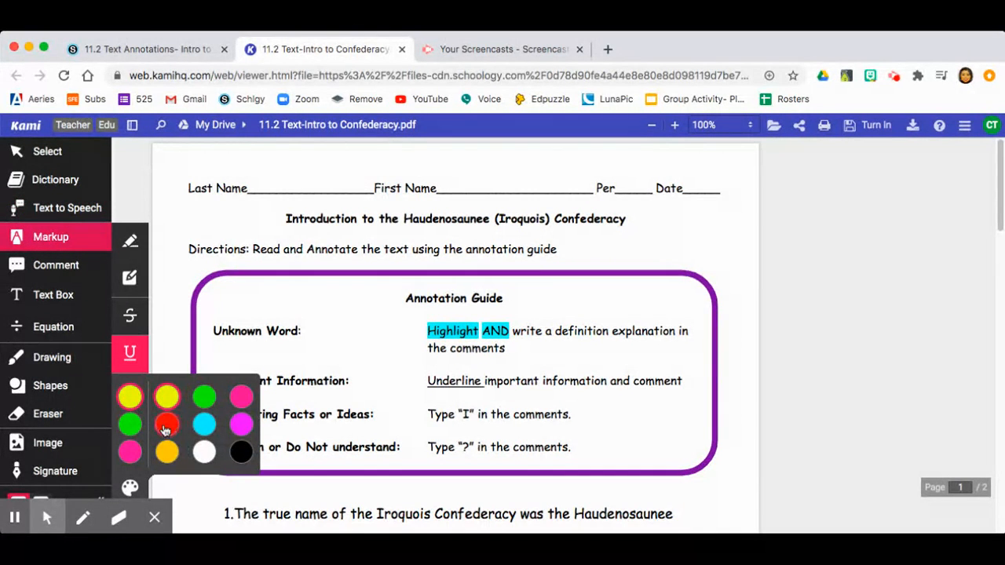
click(166, 424)
click(241, 424)
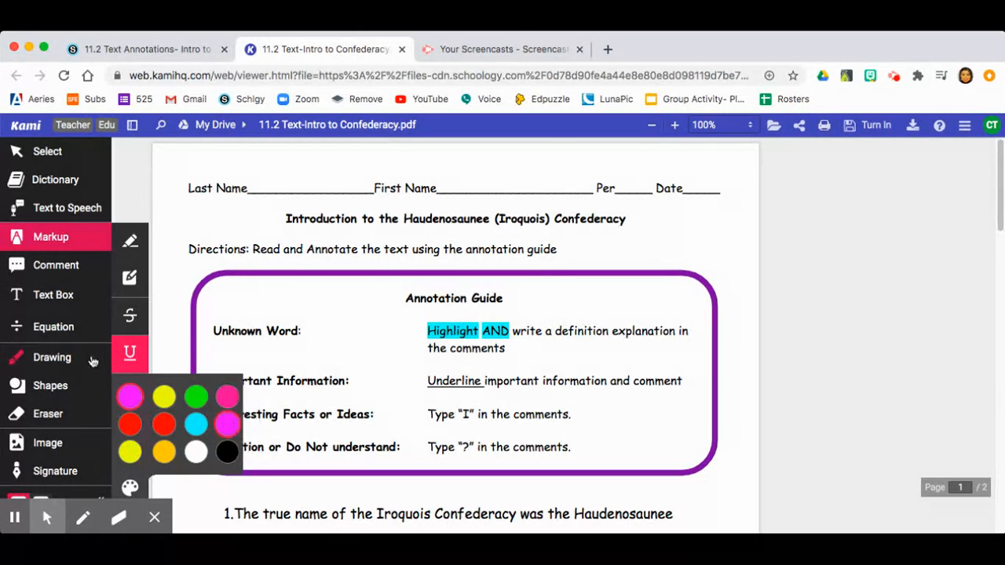
- Start a comment on the word "Confederacy" in the title and discard it
click(60, 269)
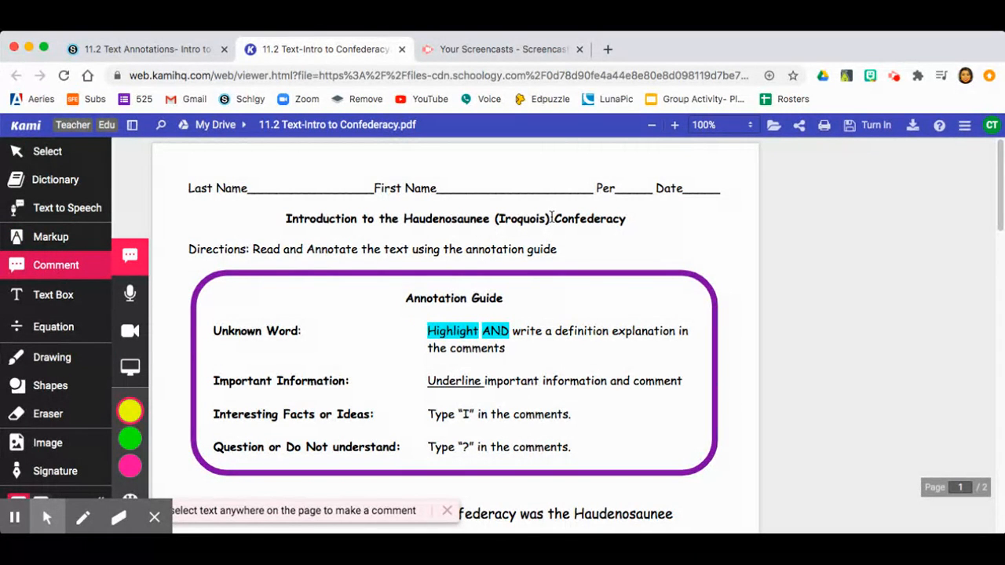
drag(553, 219, 634, 219)
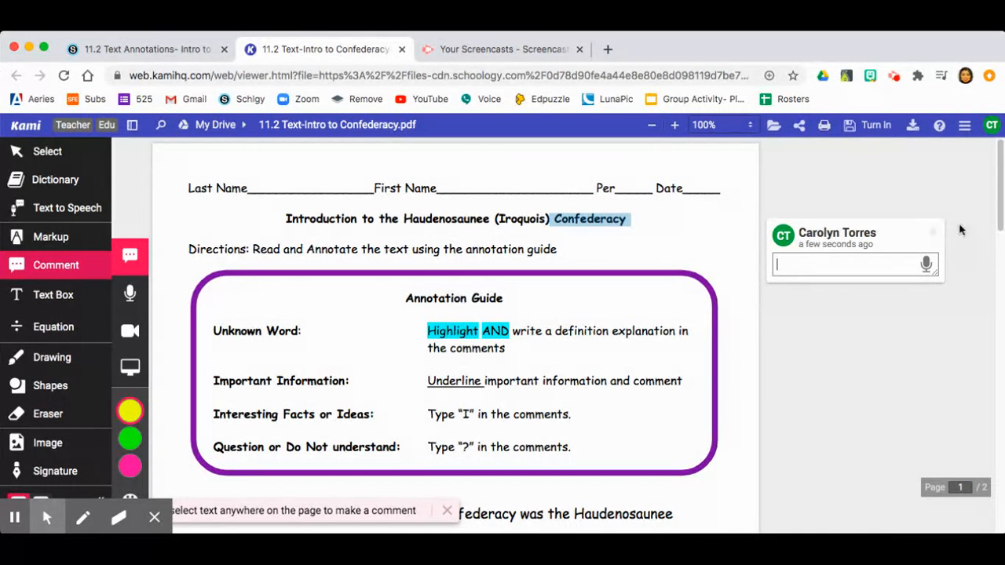
click(934, 231)
- Try filling in the Last Name line with a text box containing the last name, and remove the box
click(41, 294)
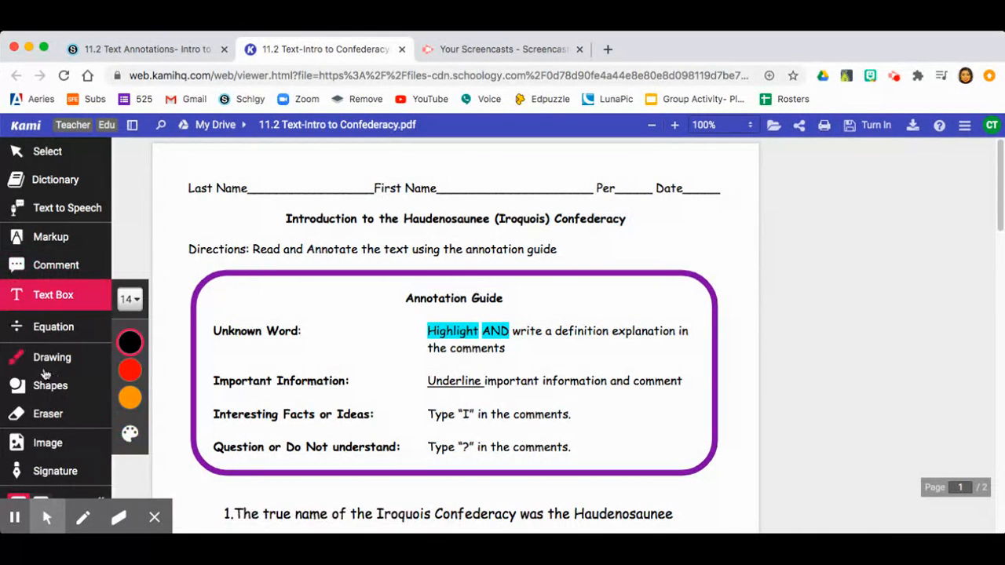
click(253, 186)
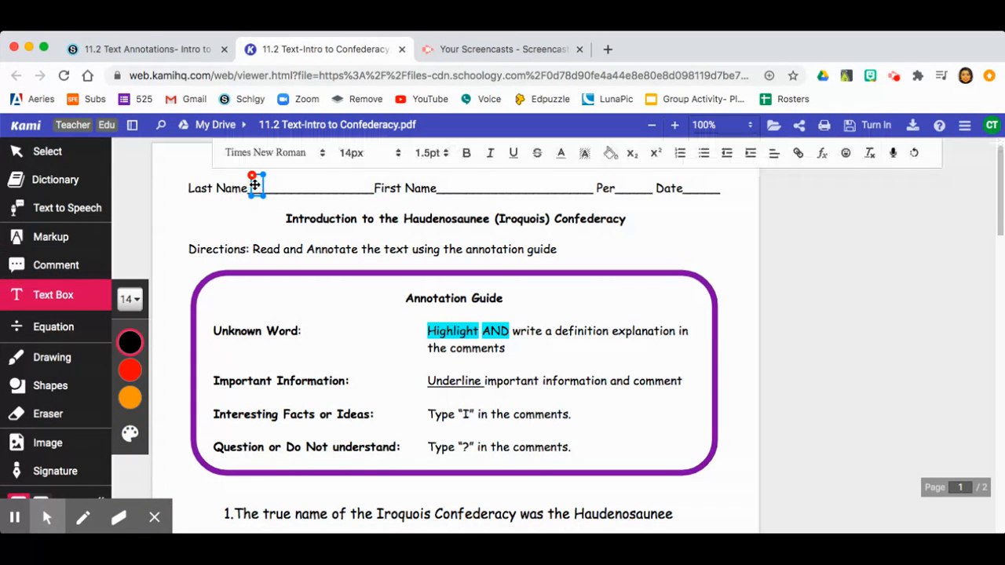
text(Tomast)
click(219, 217)
click(610, 126)
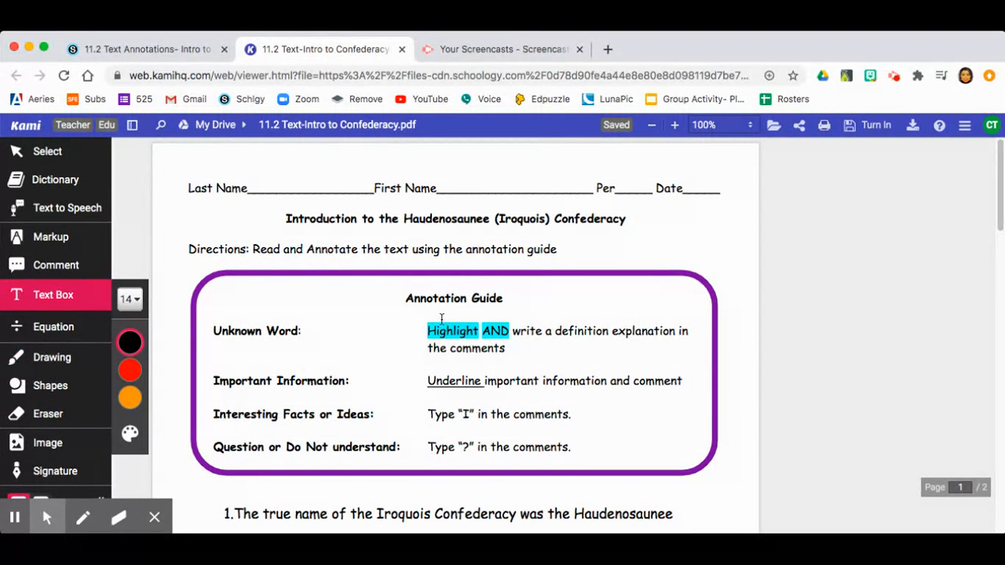
- Review the annotation guide and the numbered paragraphs on both pages with the Select tool active
click(47, 152)
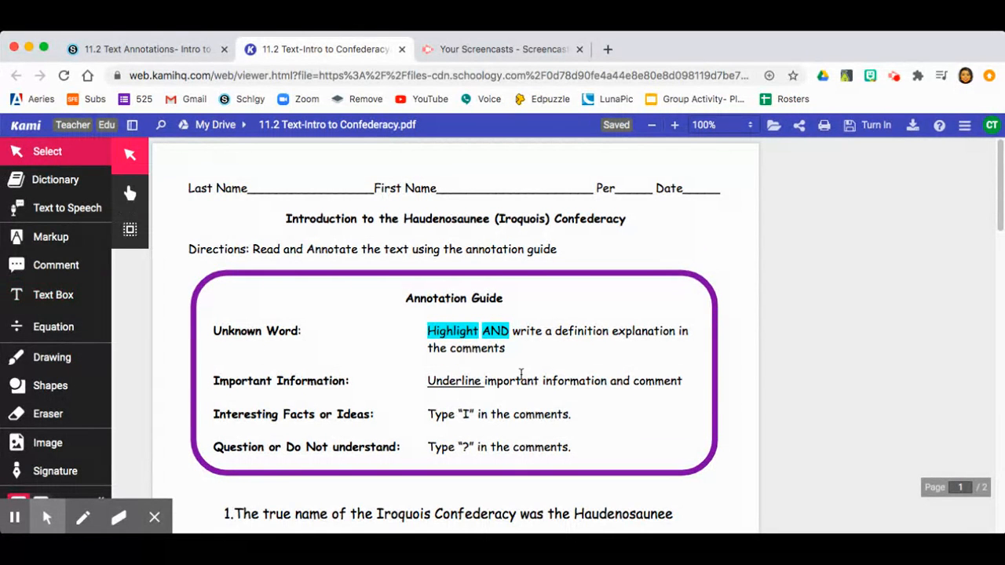
scroll(521, 375, down, 2)
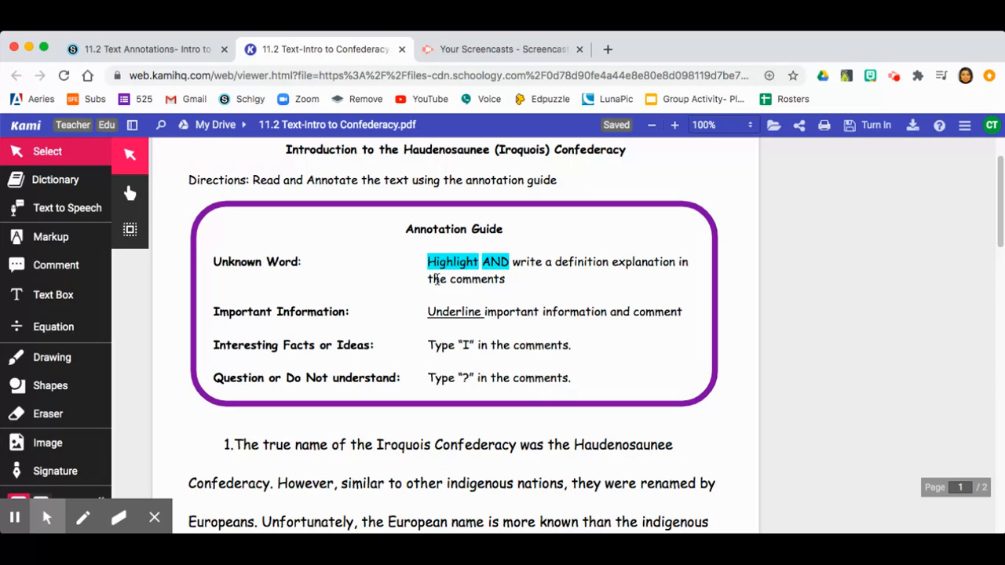
scroll(457, 381, down, 10)
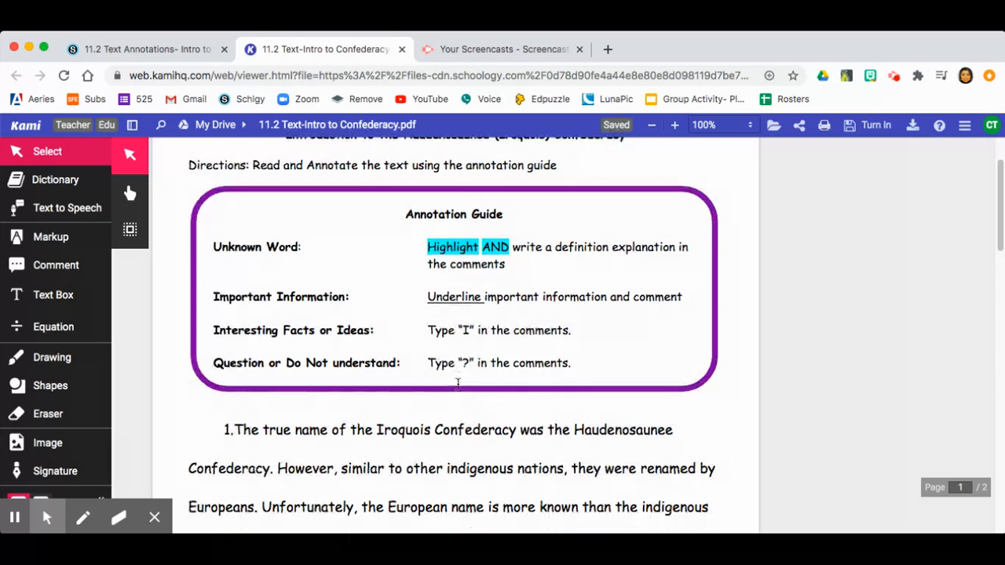
scroll(458, 384, down, 10)
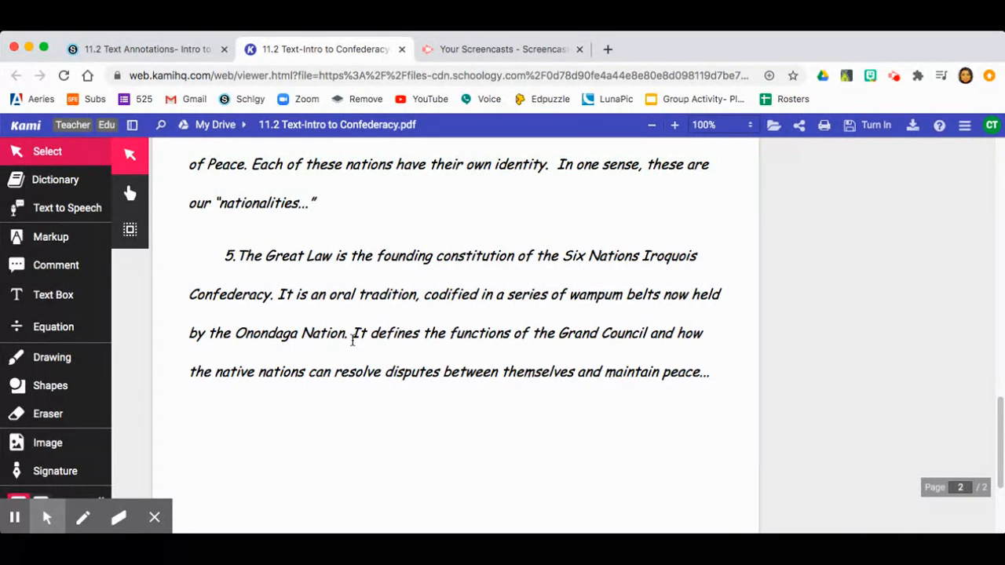
scroll(352, 348, up, 10)
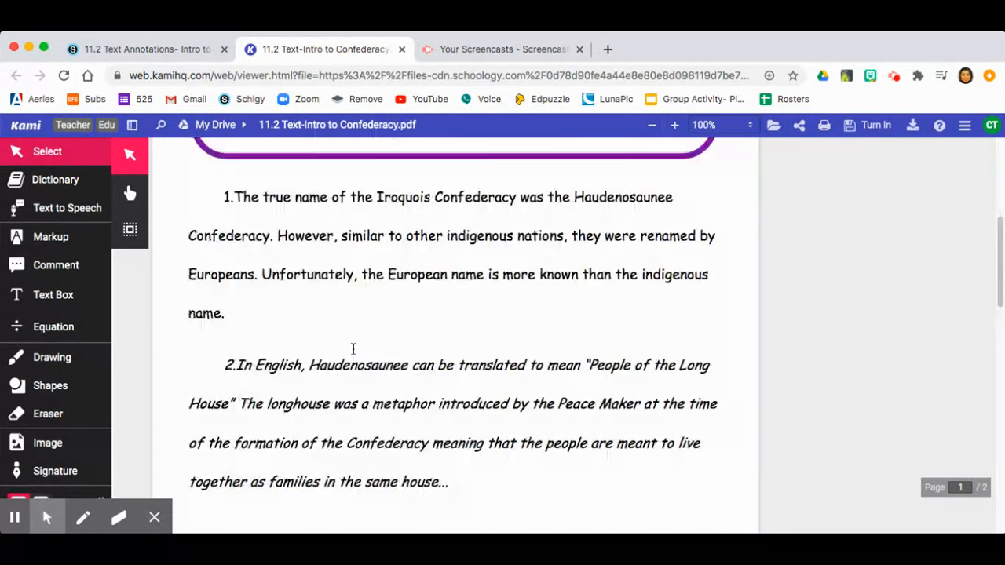
scroll(353, 348, up, 3)
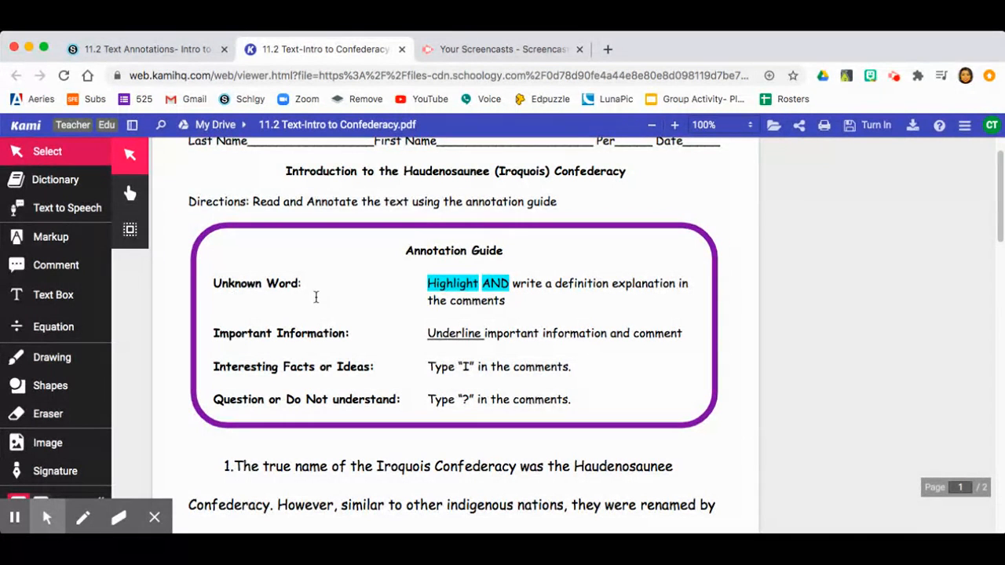
scroll(315, 297, up, 1)
scroll(316, 297, up, 2)
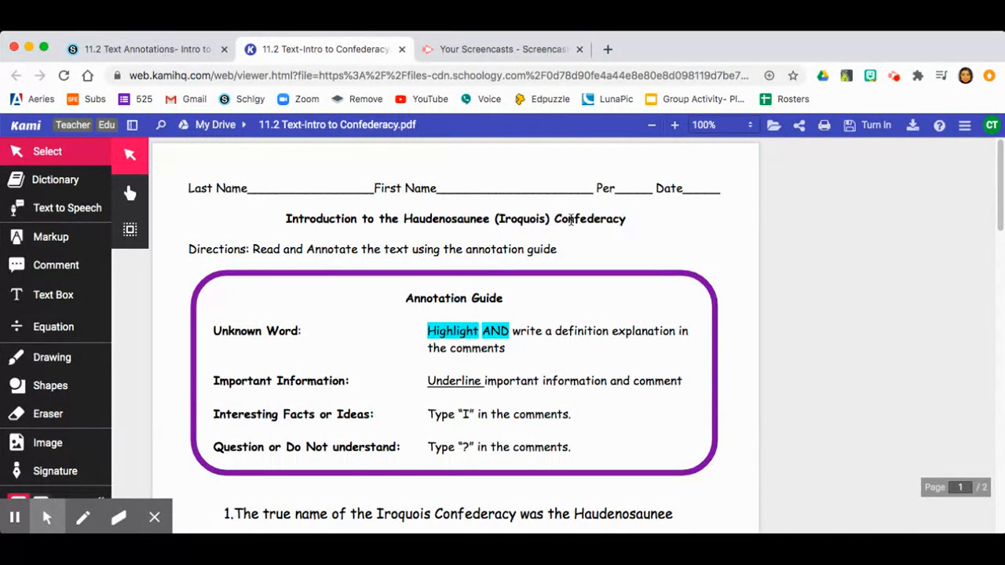
- Add a comment reading "Defintion:" to the word "Confederacy" in the title and discard any stray empty comment
drag(556, 220, 633, 221)
click(638, 258)
click(58, 269)
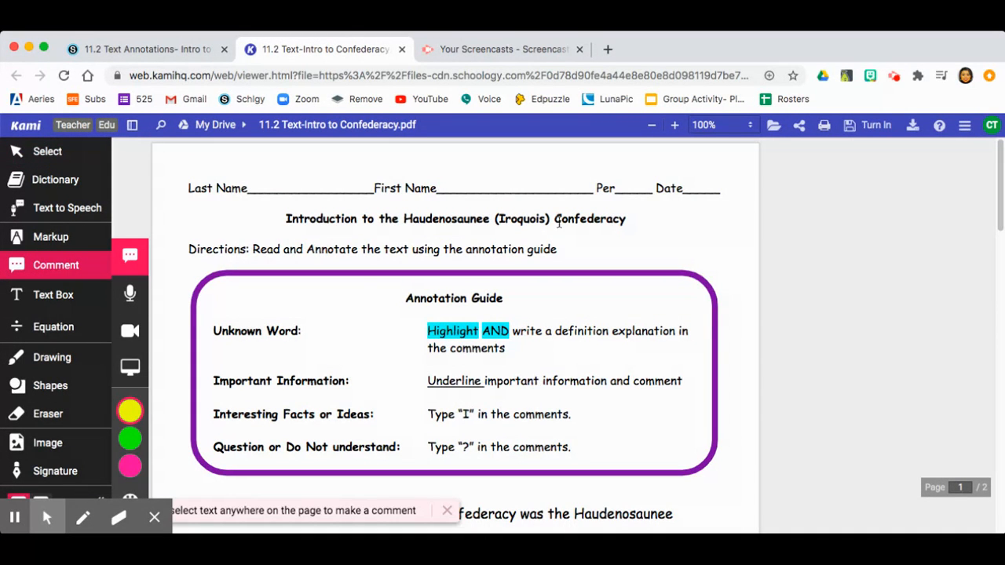
drag(555, 223, 634, 222)
click(788, 270)
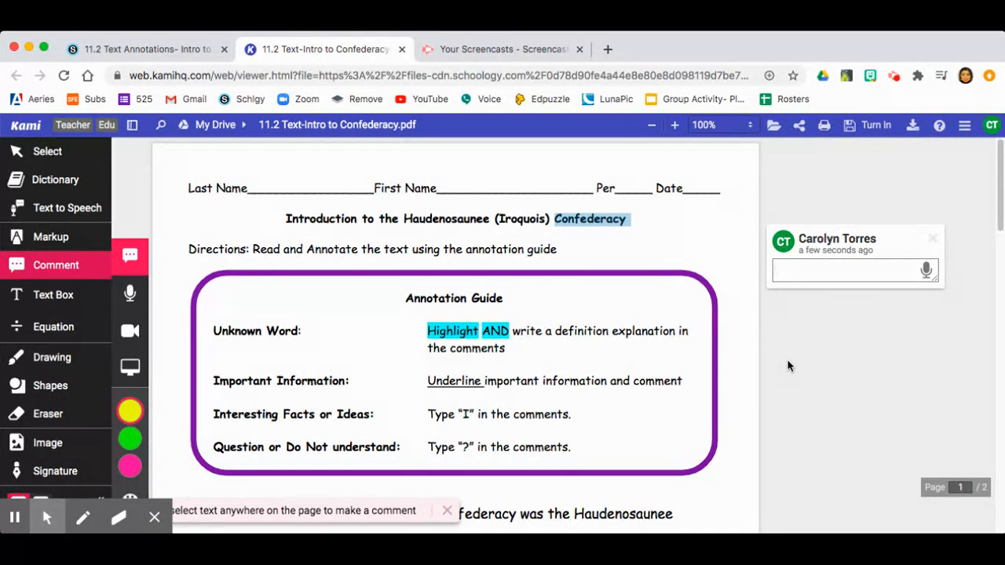
text(Defintion:)
click(734, 403)
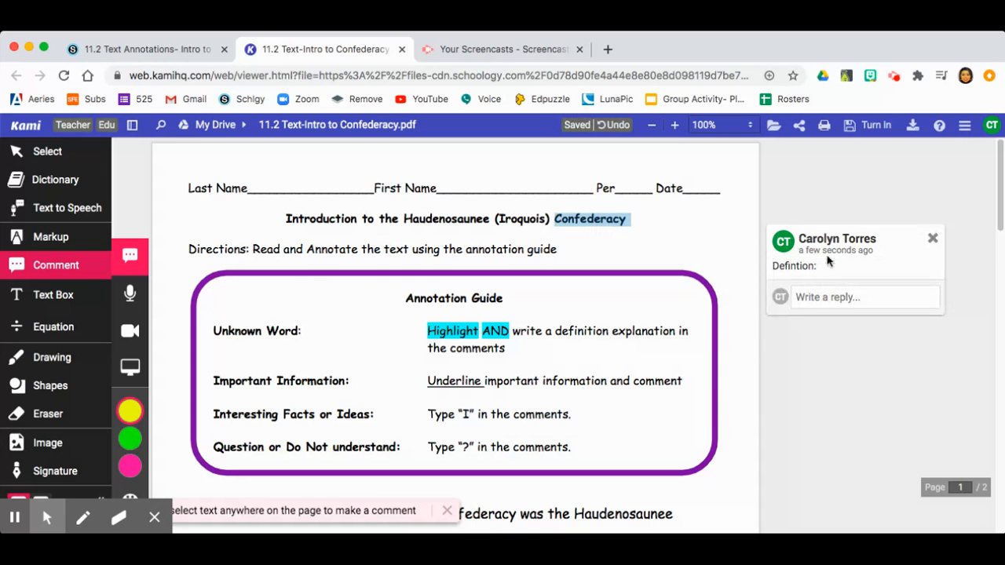
click(567, 220)
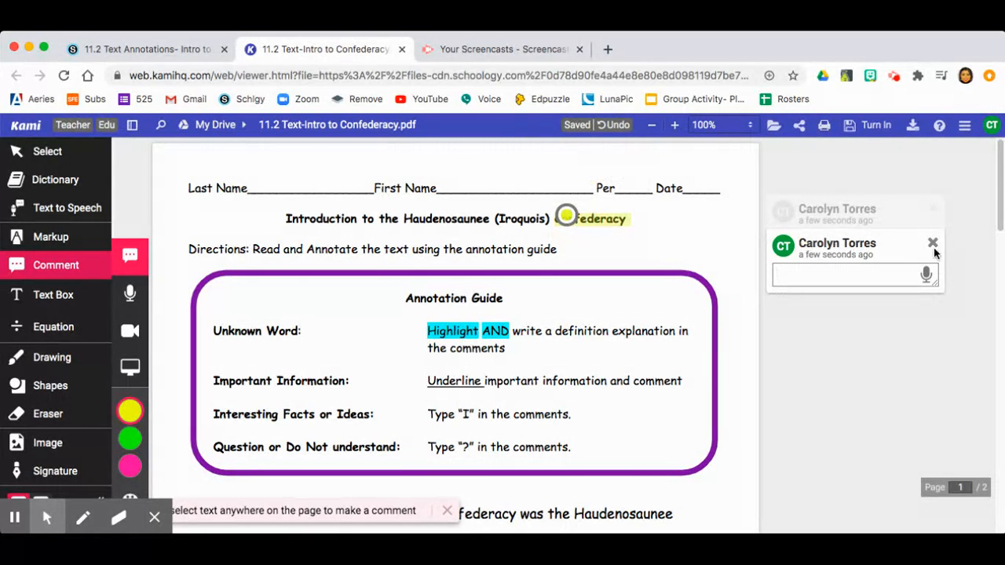
click(932, 244)
- Look up "Confederacy" in the Dictionary and copy "an alliance of people or groups" from its second definition
click(39, 176)
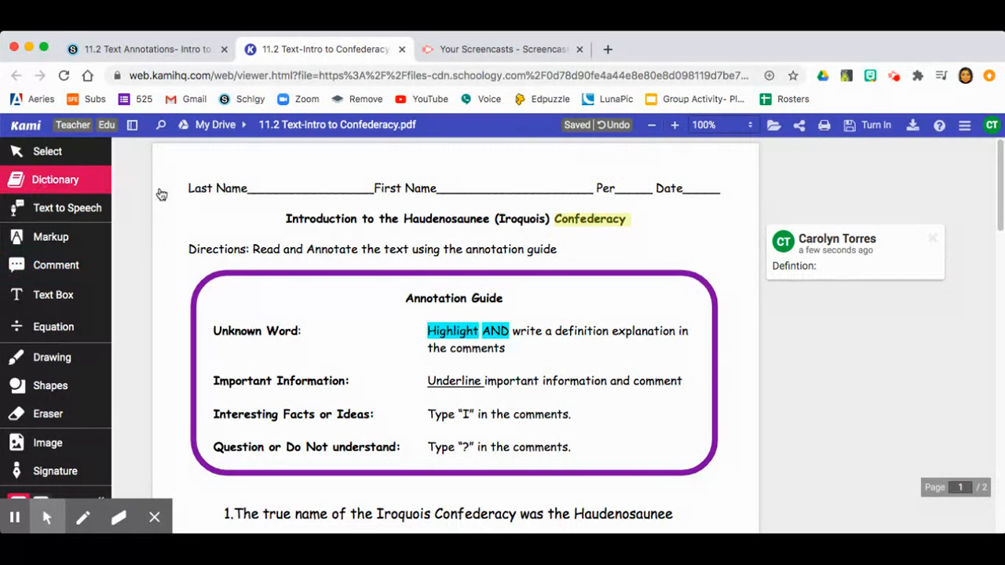
click(594, 220)
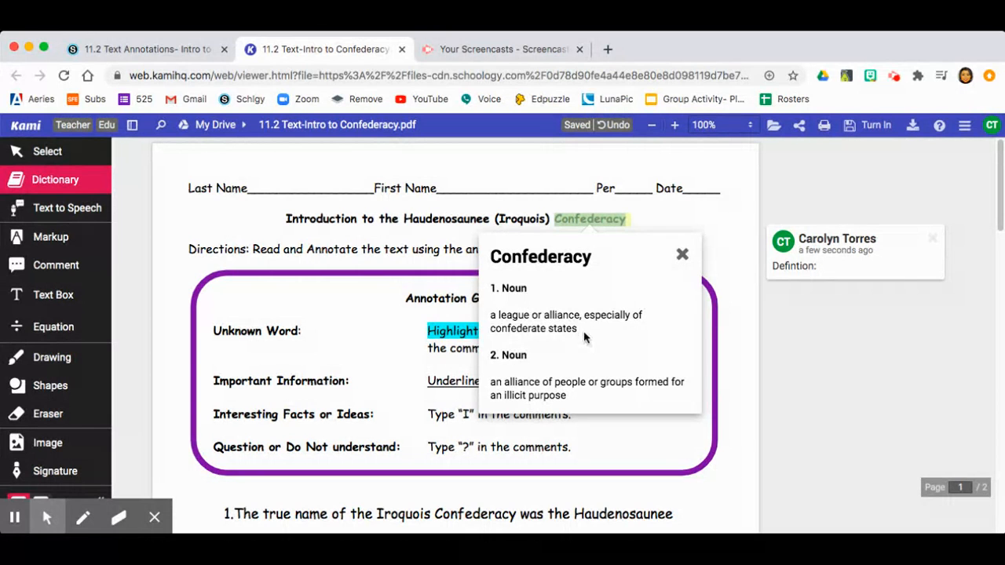
drag(489, 384, 634, 385)
key(super+c)
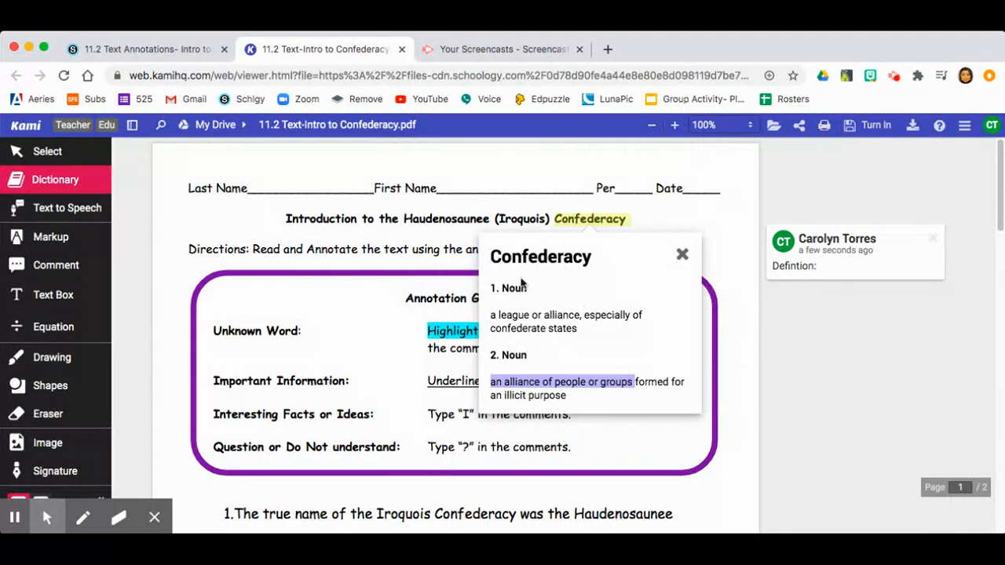
click(682, 255)
- Paste the copied definition into the "Confederacy" comment and correct its label to "Definition:"
click(830, 269)
click(830, 270)
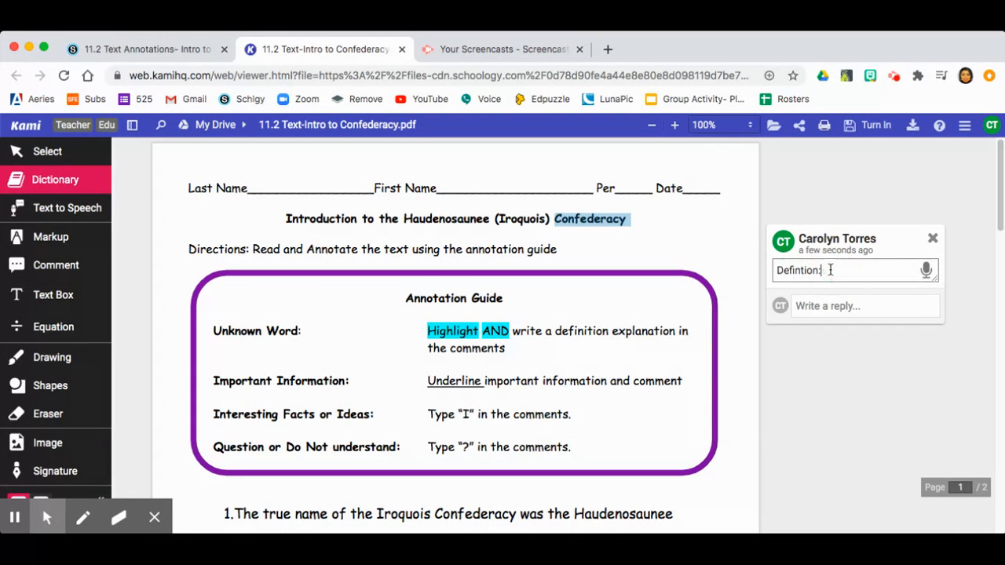
key(super+v)
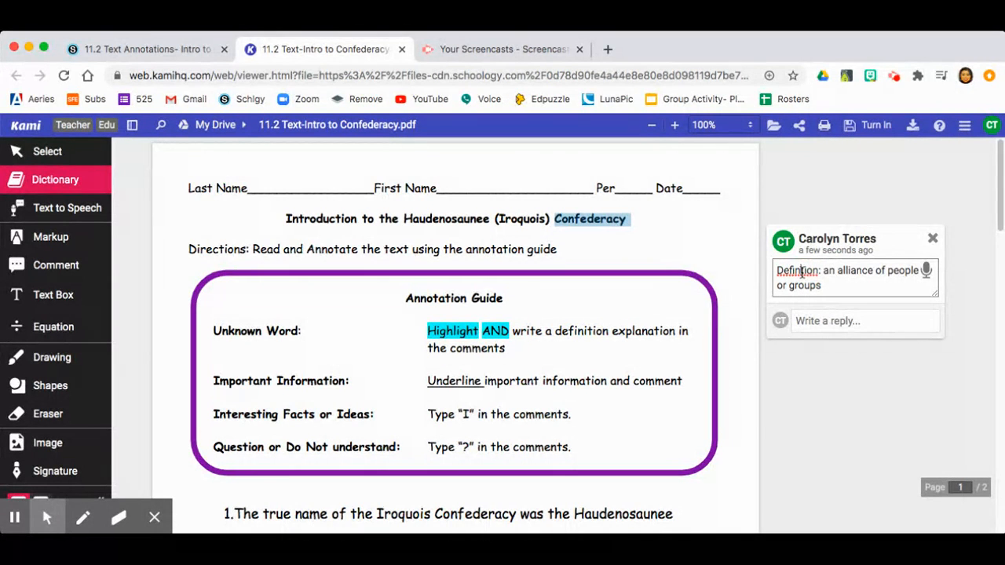
click(799, 270)
text(i)
- Add the reply "Alliance:" to the "Confederacy" comment and activate the Dictionary
click(821, 318)
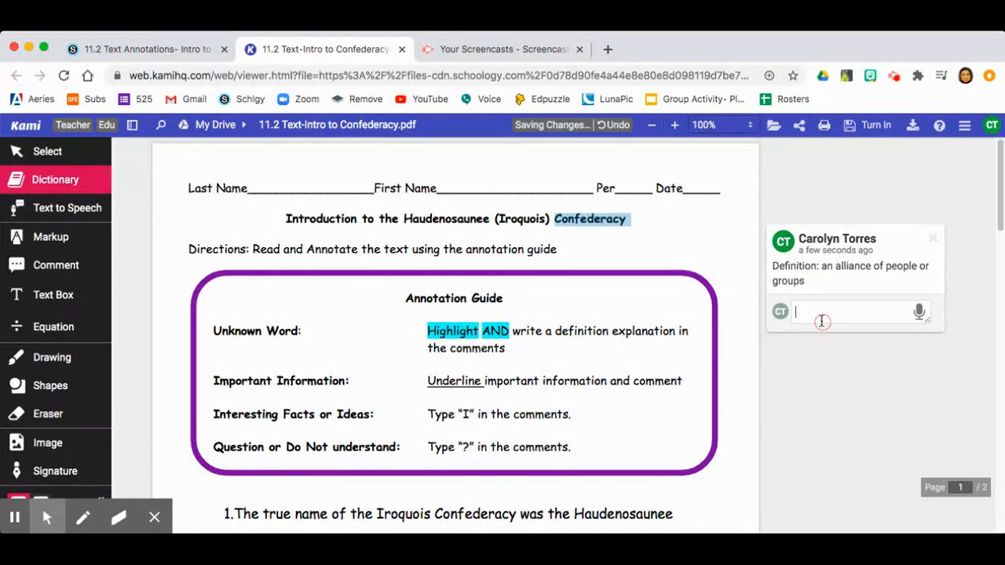
text(All)
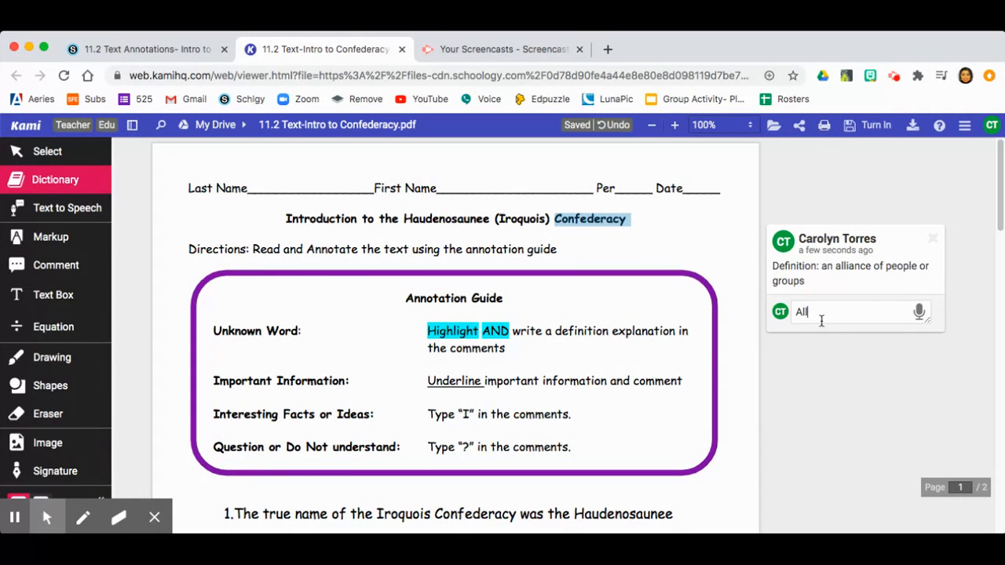
text(iance:)
drag(834, 313, 797, 314)
click(79, 187)
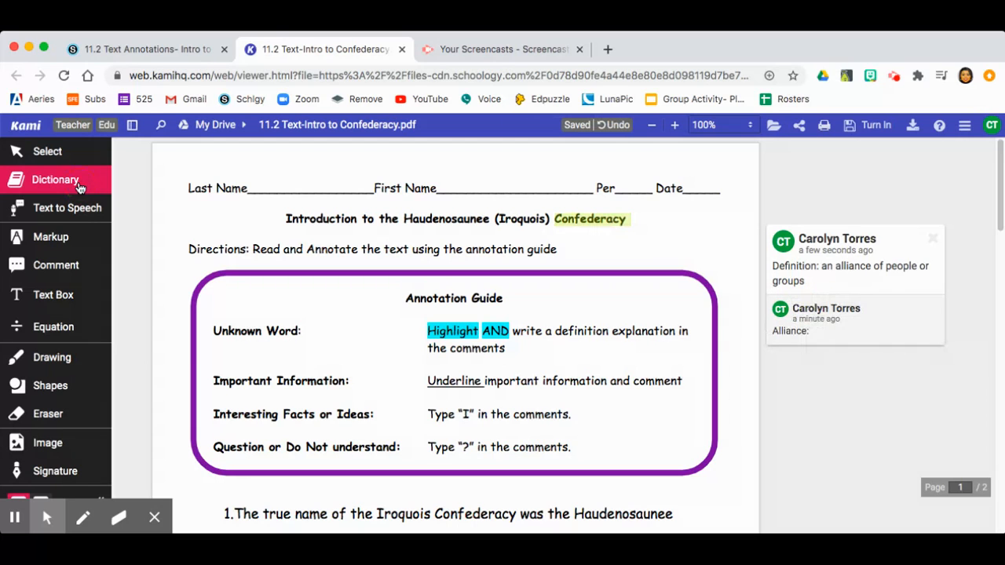
- Complete the "Alliance:" reply in the "Confederacy" comment with "An agreement to work together for a goal"
click(810, 339)
click(810, 330)
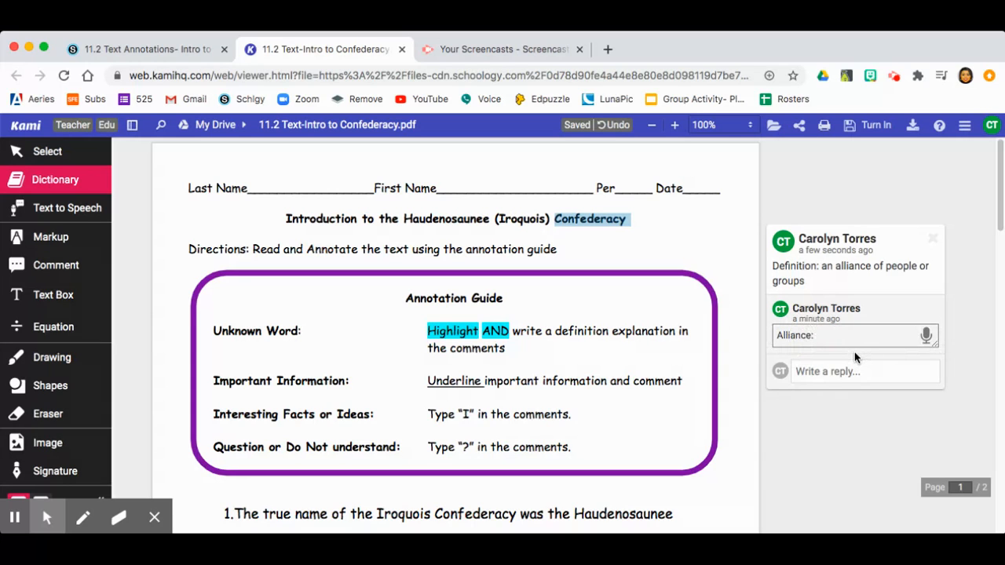
text(An agre)
text(ement to work together for a goal)
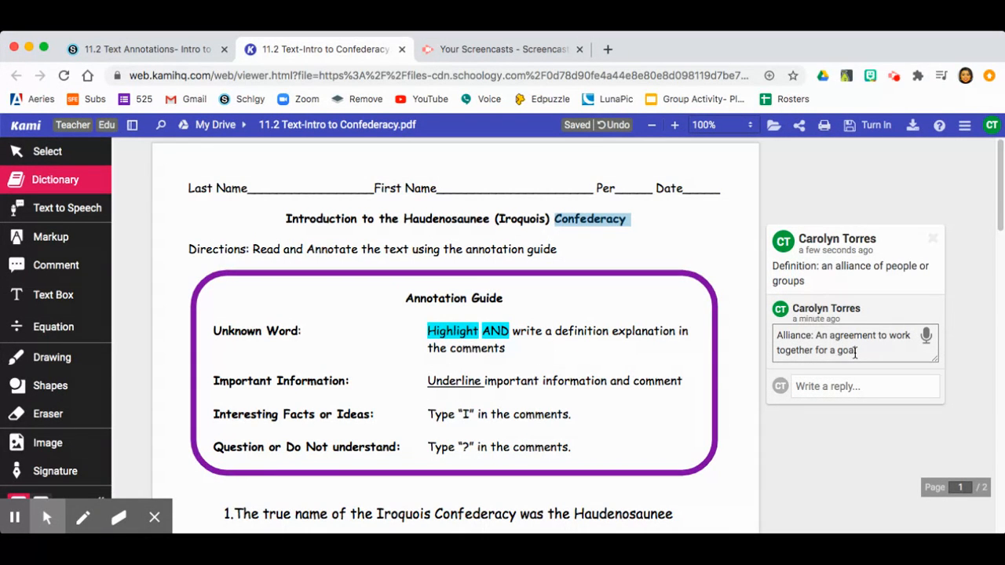
key(Return)
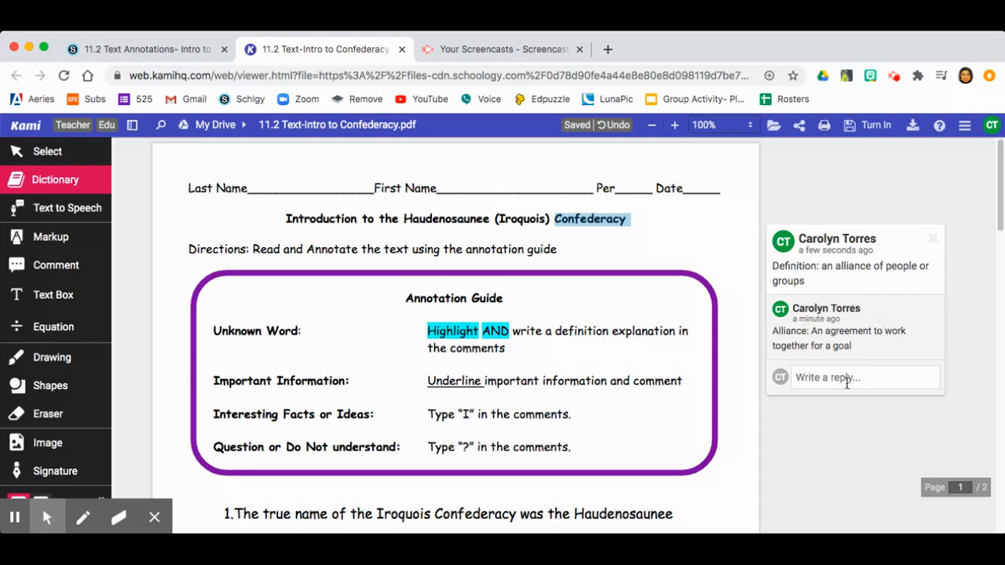
- Underline the first sentence of paragraph 1, from "The true name" to "Haudenosaunee Confederacy.", using the magenta Markup underline
scroll(545, 420, down, 10)
scroll(545, 416, up, 10)
scroll(546, 417, down, 1)
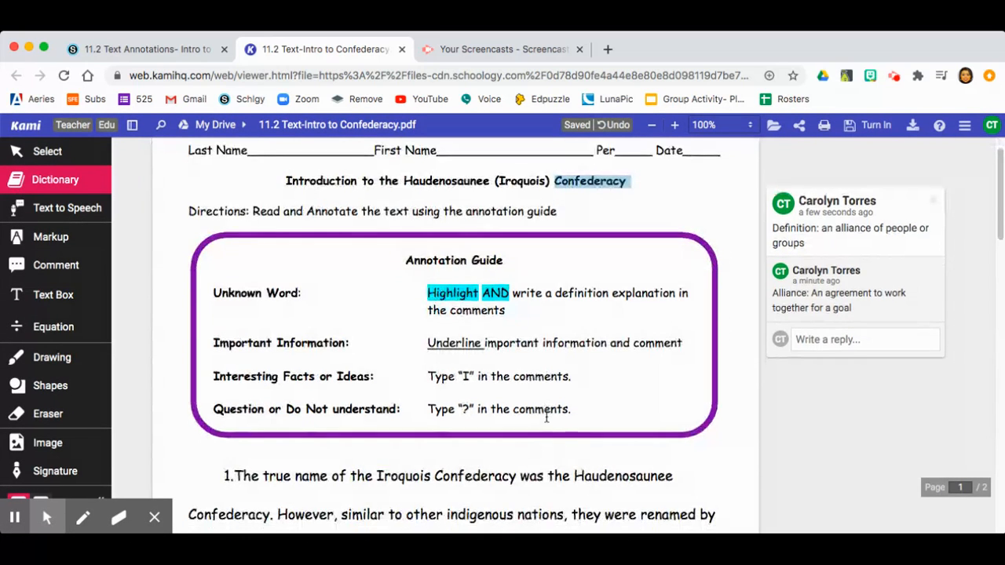
scroll(546, 416, up, 1)
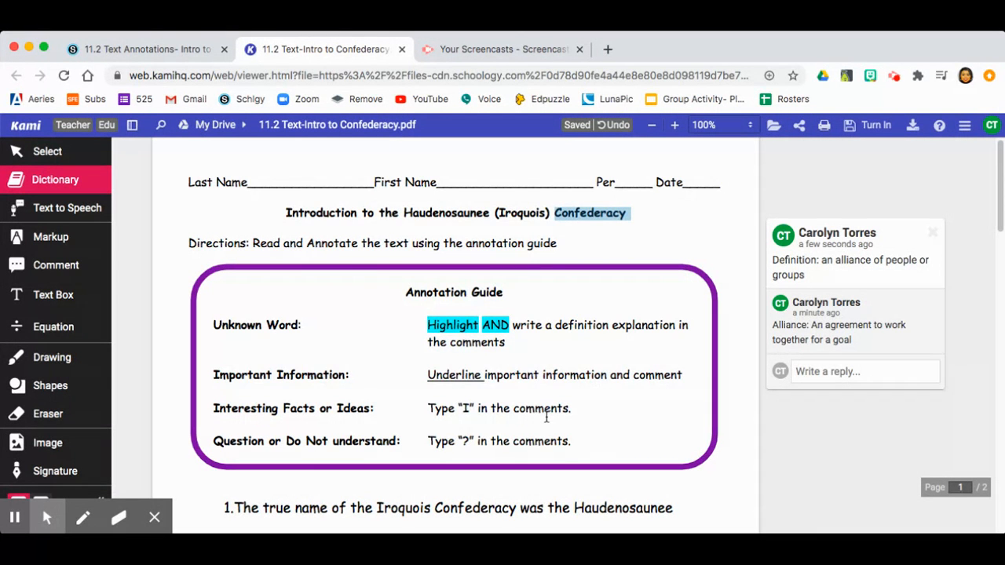
scroll(545, 417, down, 3)
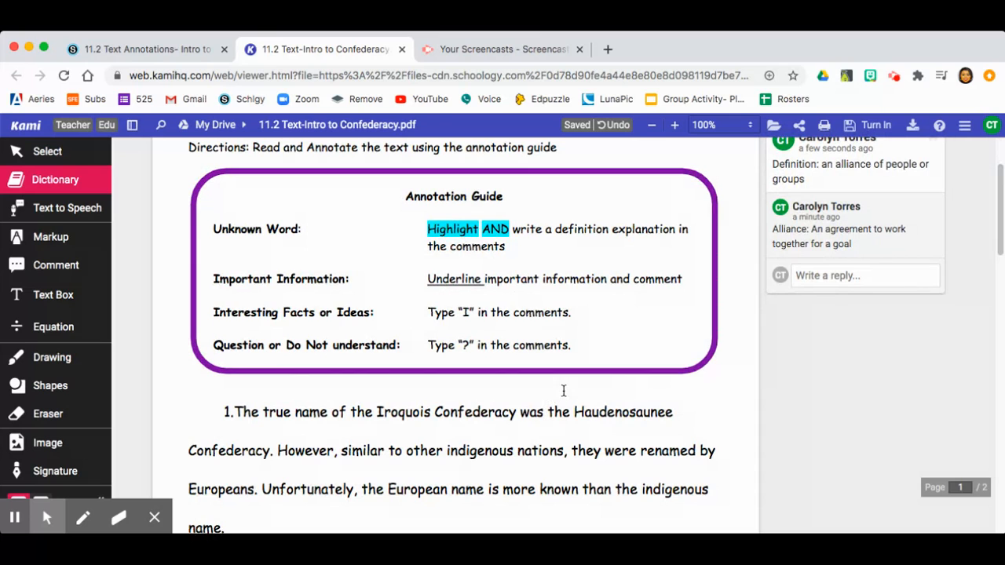
scroll(417, 400, down, 2)
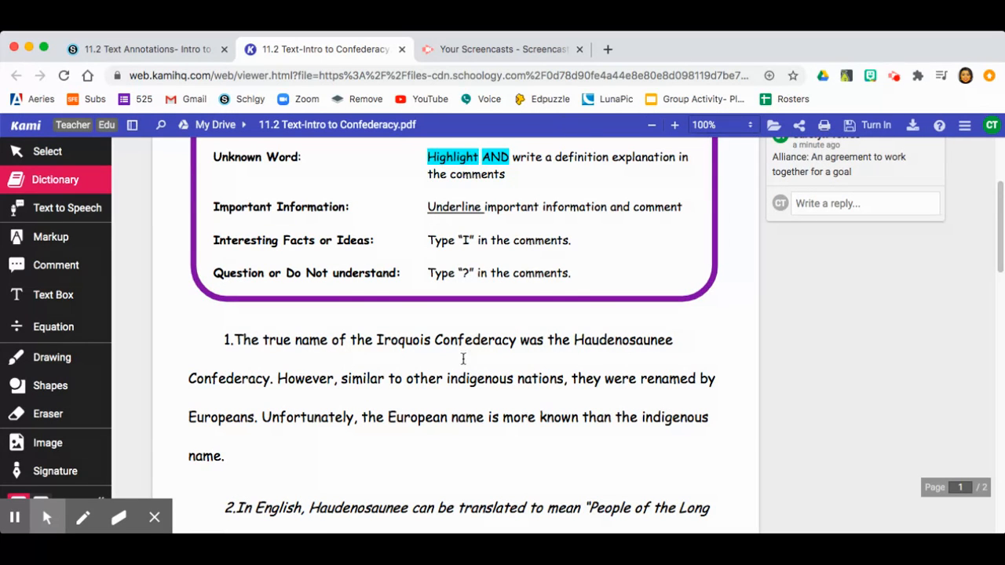
drag(236, 339, 271, 378)
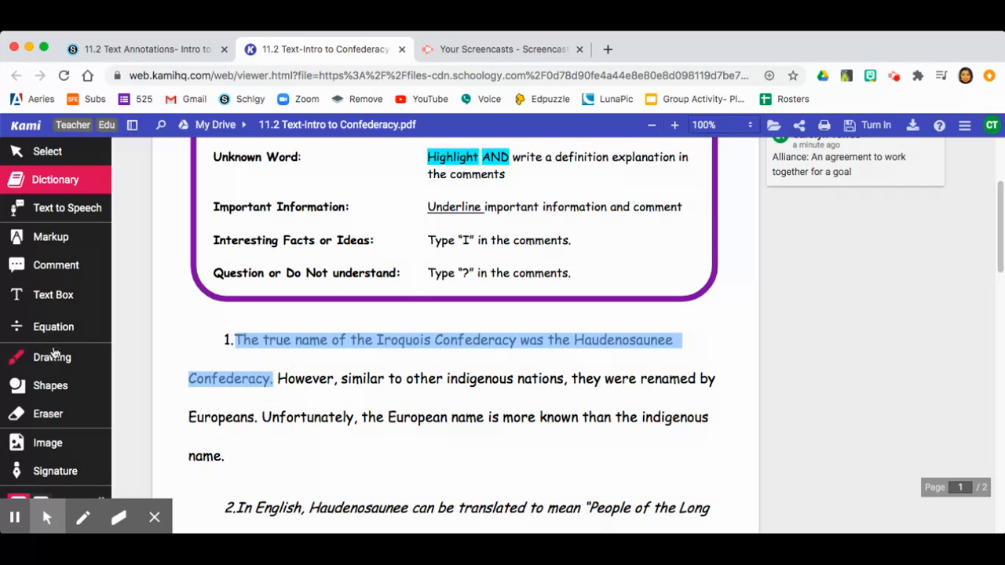
click(41, 239)
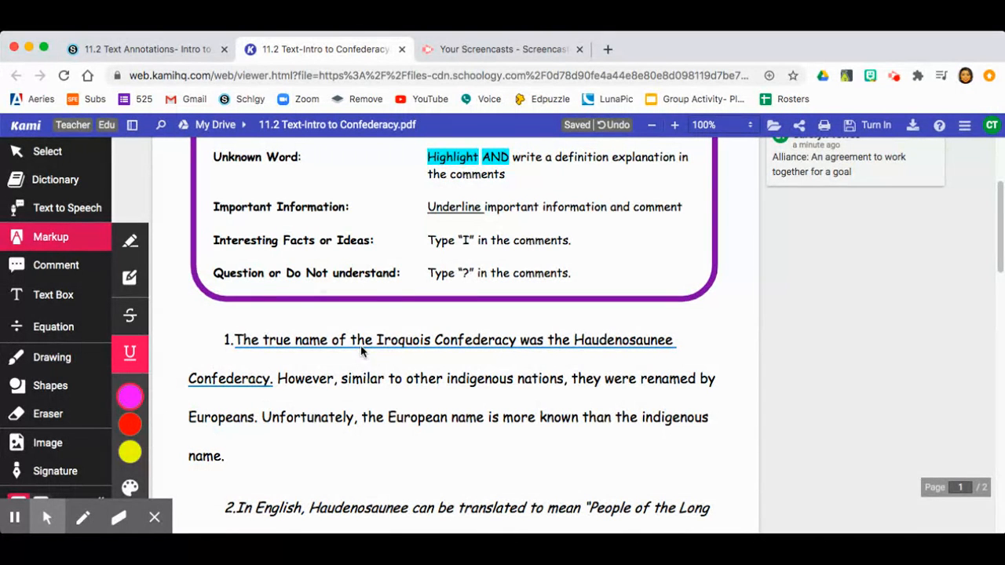
- Activate the text Comment tool for annotating paragraph 1
scroll(515, 519, down, 3)
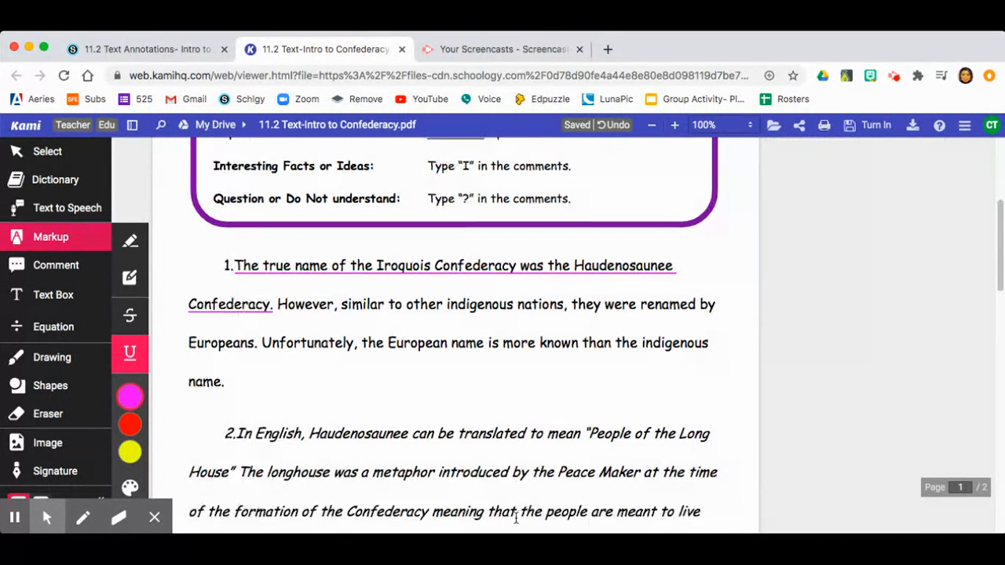
scroll(515, 518, down, 3)
scroll(516, 518, up, 4)
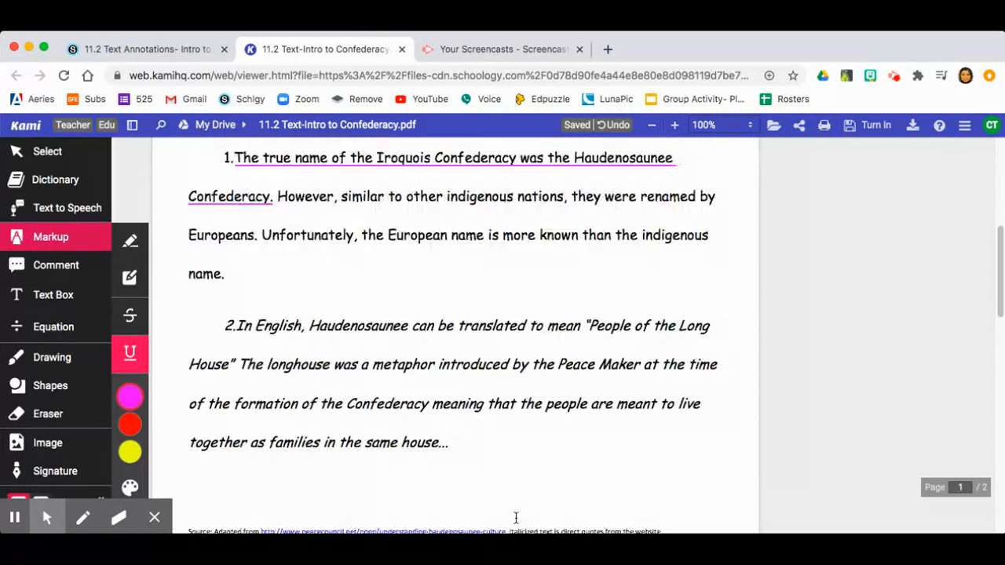
scroll(516, 518, up, 4)
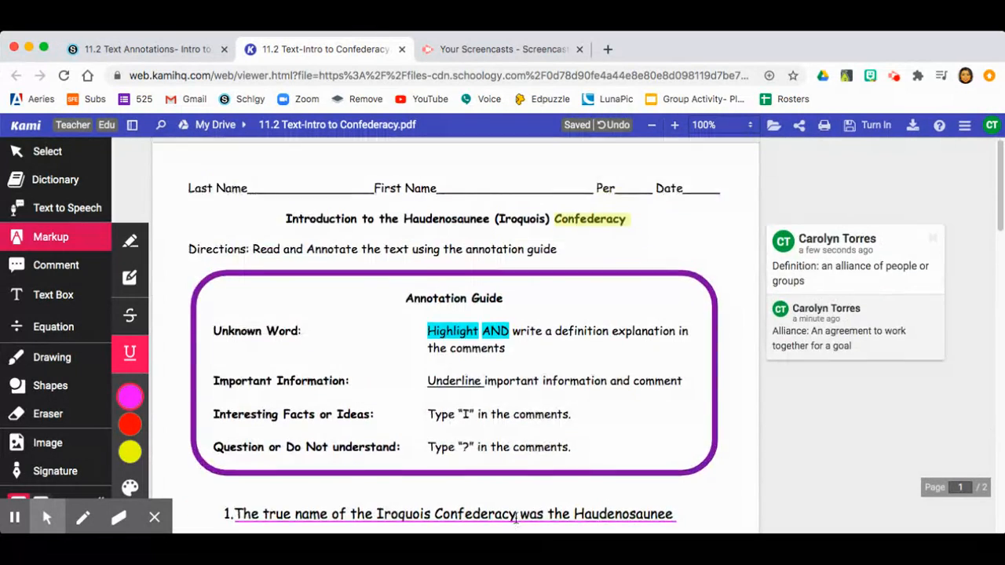
scroll(515, 518, down, 2)
scroll(516, 518, down, 1)
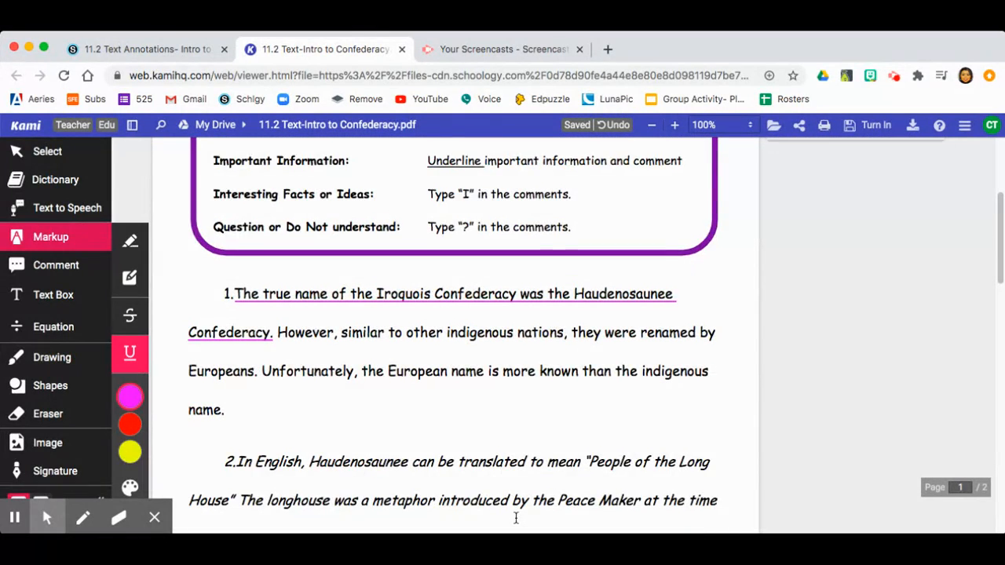
click(57, 267)
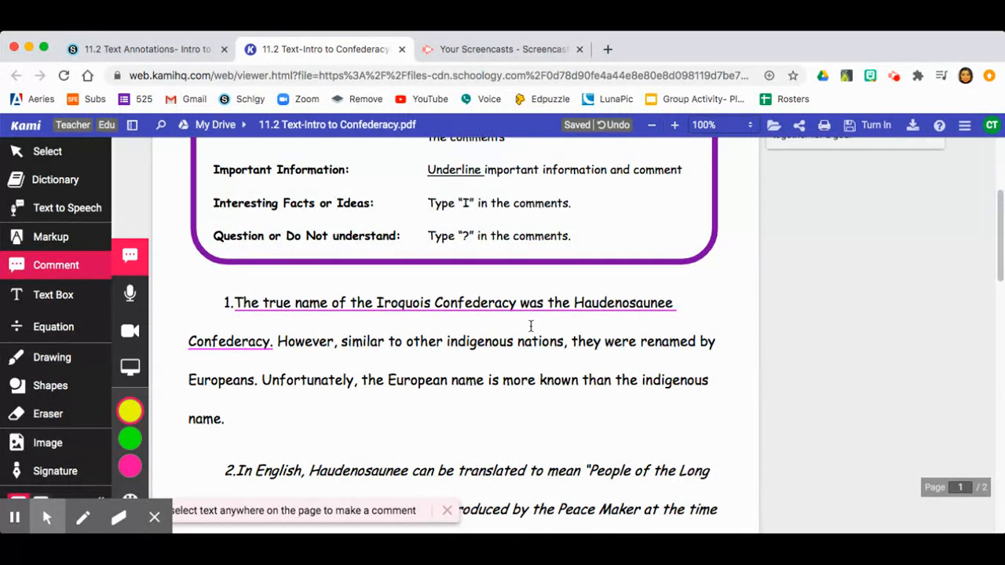
drag(642, 341, 696, 341)
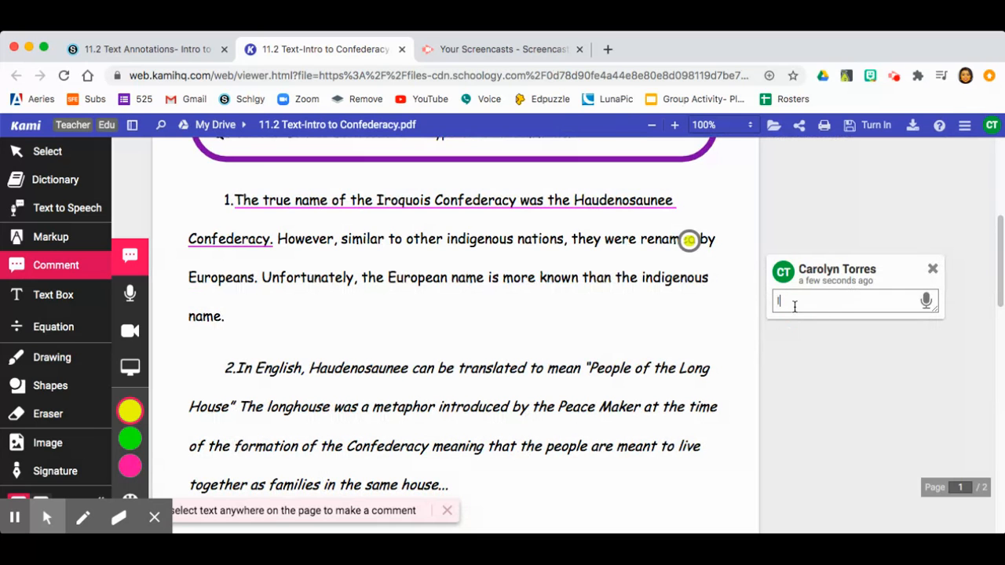
click(826, 396)
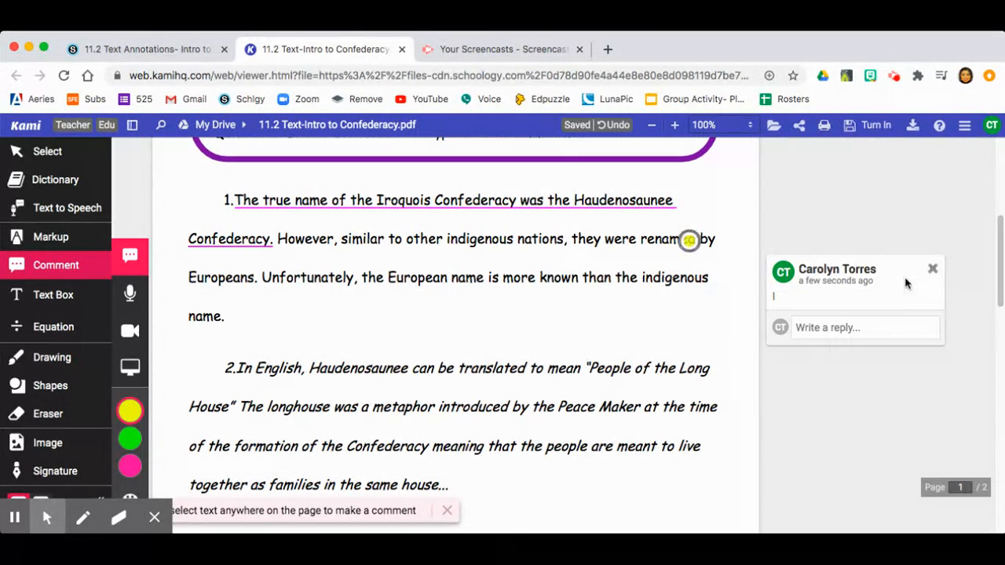
click(932, 269)
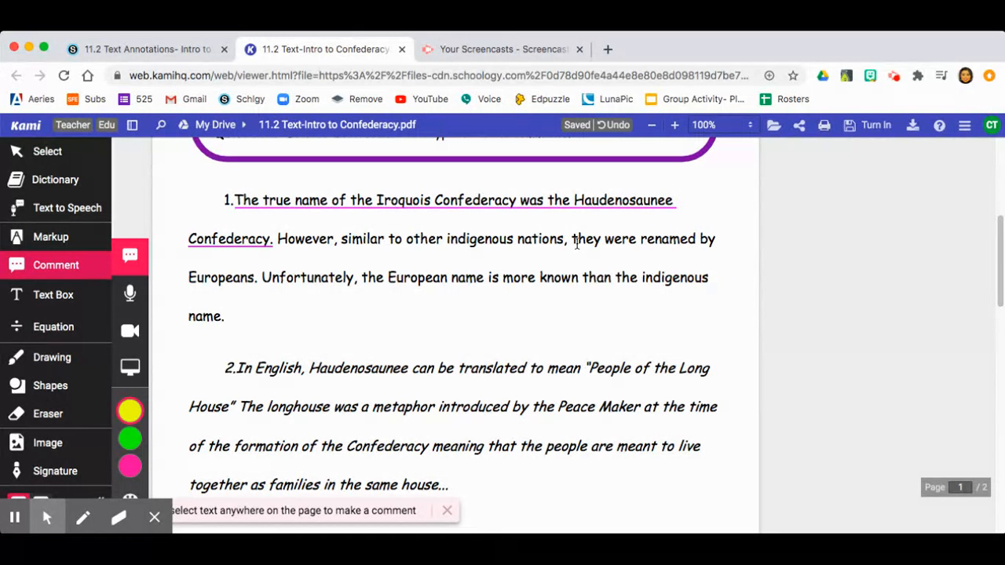
- Add the comment "I" to the words "they were renamed" in paragraph 1 to mark an interesting fact
drag(571, 240, 695, 240)
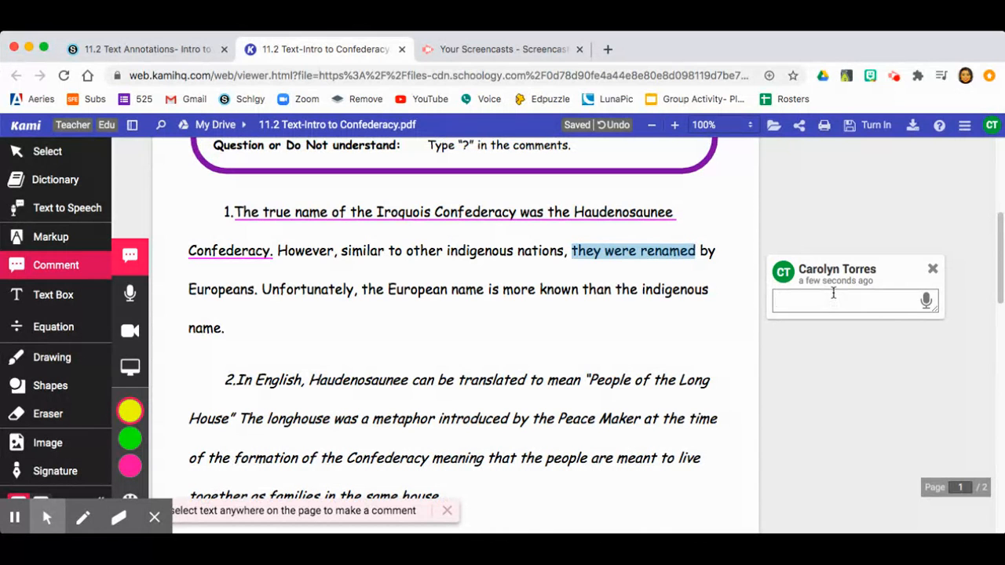
click(830, 376)
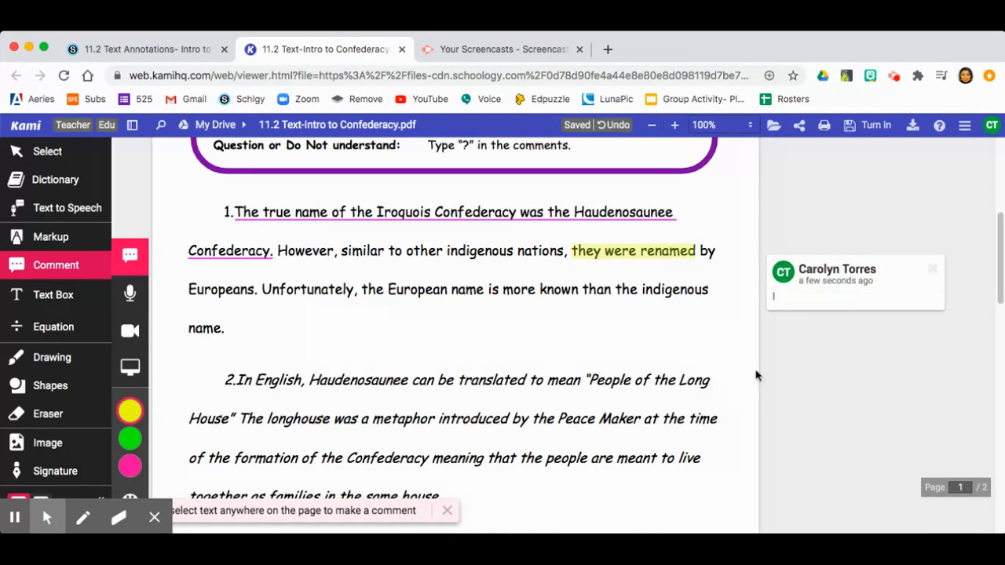
- Add the comment "?" to the words "European name is more known" in paragraph 1 to mark a question
scroll(845, 408, up, 3)
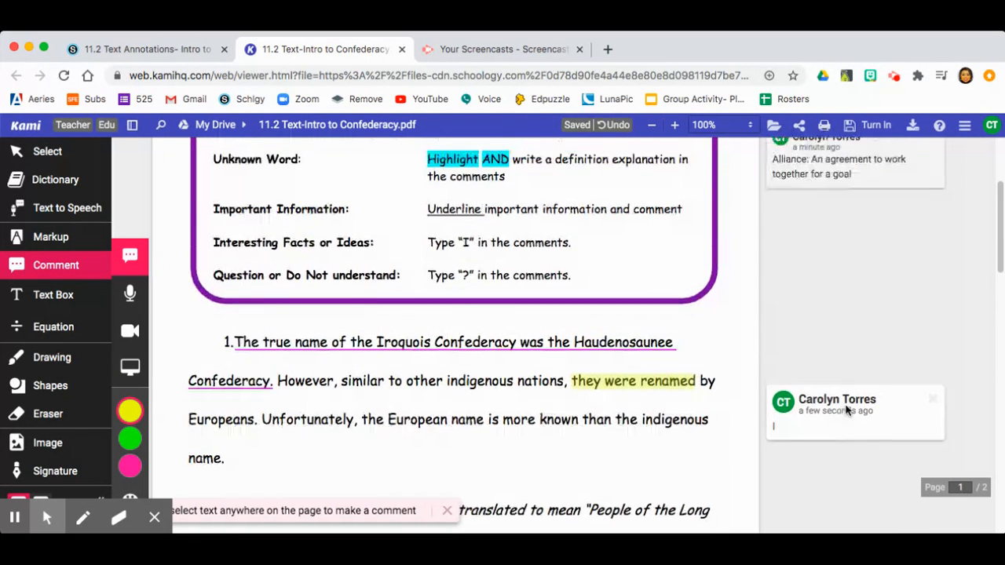
scroll(846, 410, down, 3)
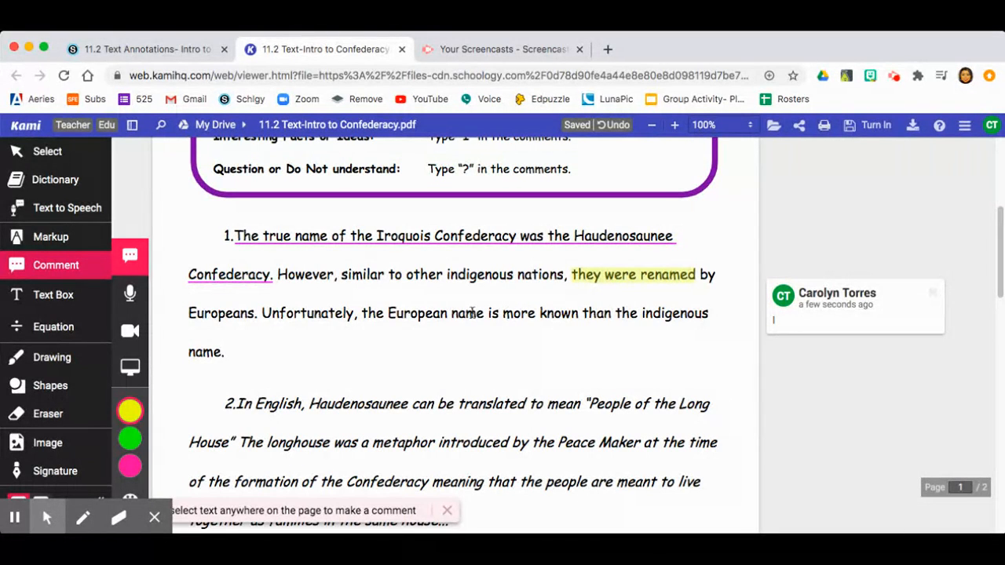
drag(389, 312, 579, 313)
scroll(774, 435, down, 1)
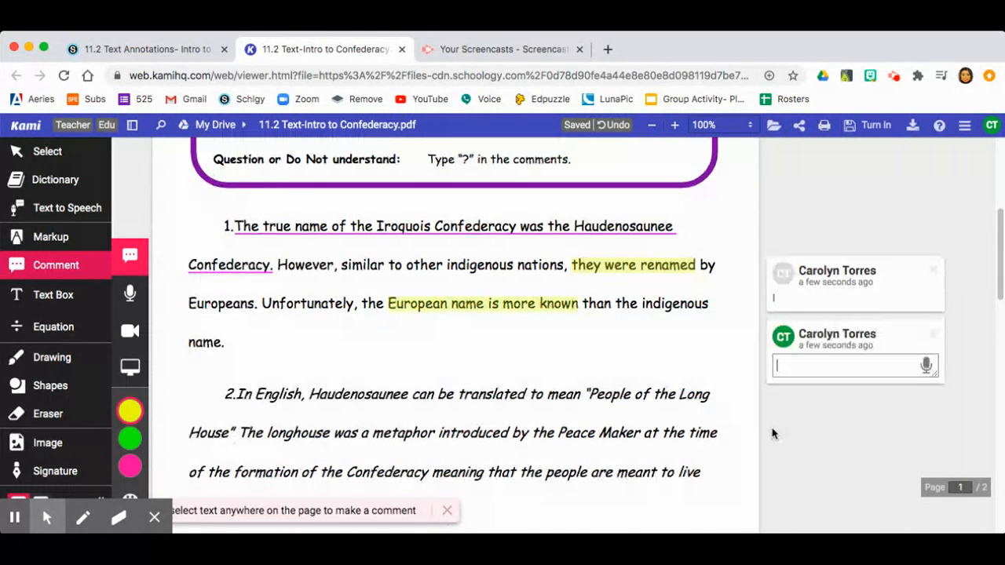
text(?)
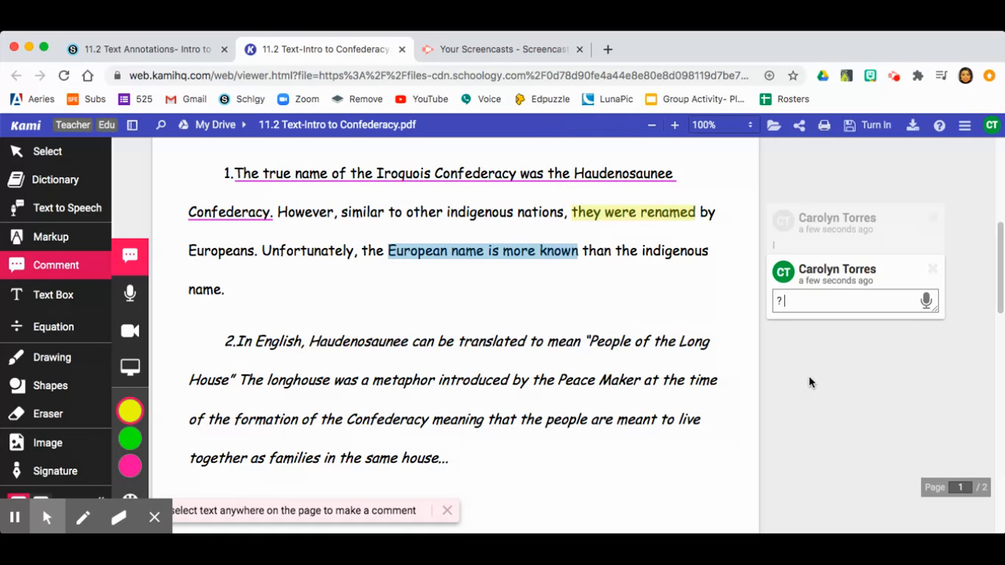
click(814, 449)
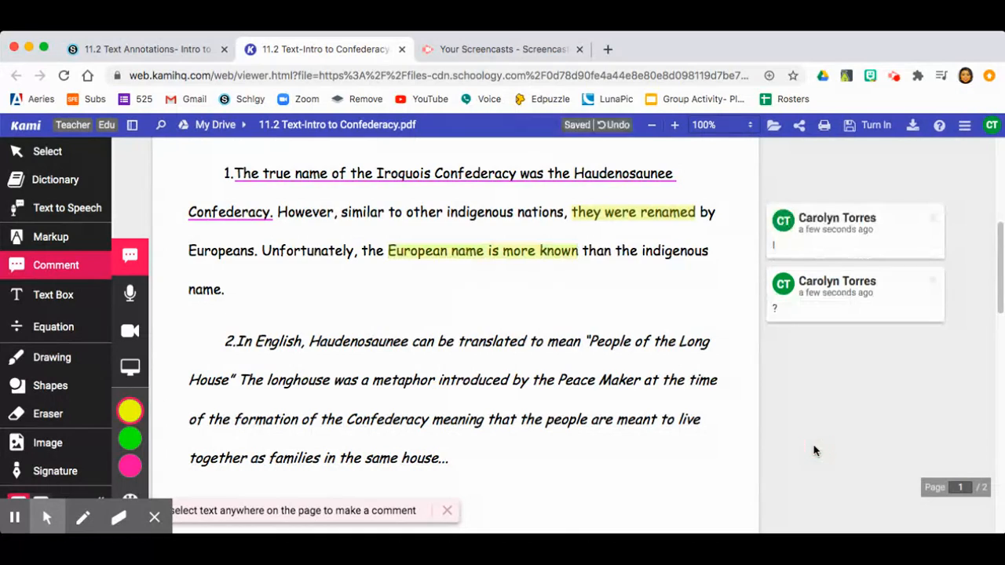
scroll(642, 377, up, 5)
scroll(642, 377, down, 5)
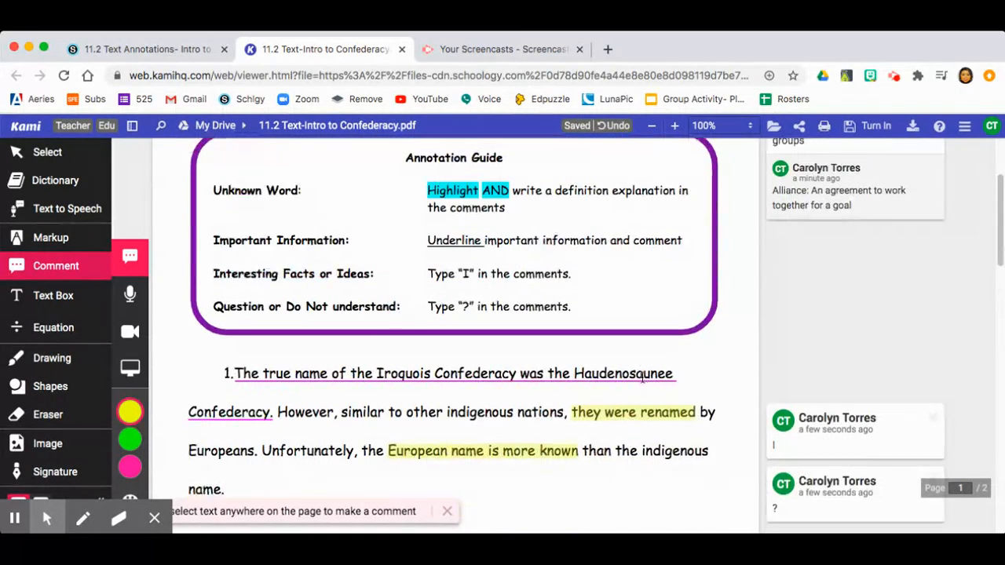
scroll(642, 377, down, 4)
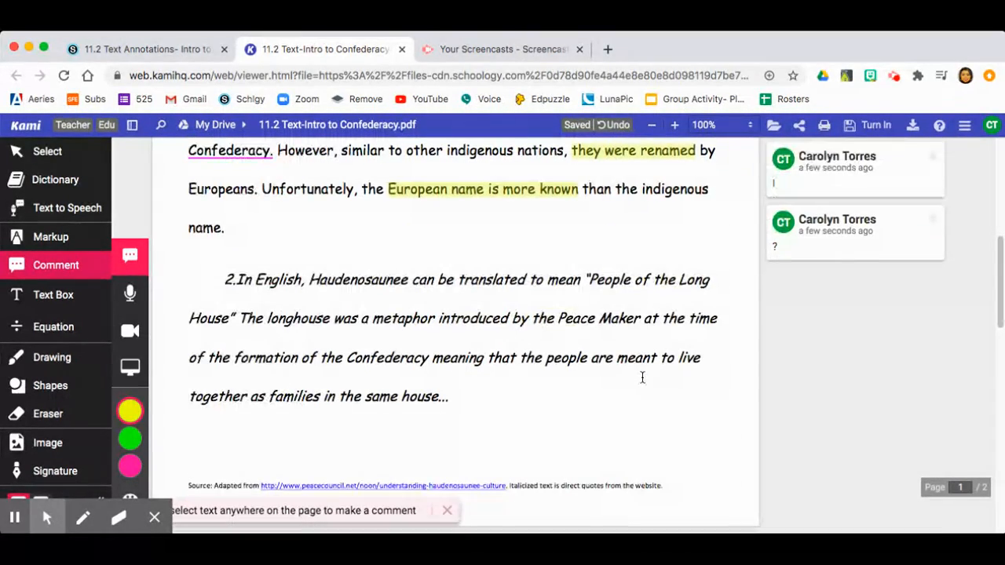
scroll(643, 377, down, 7)
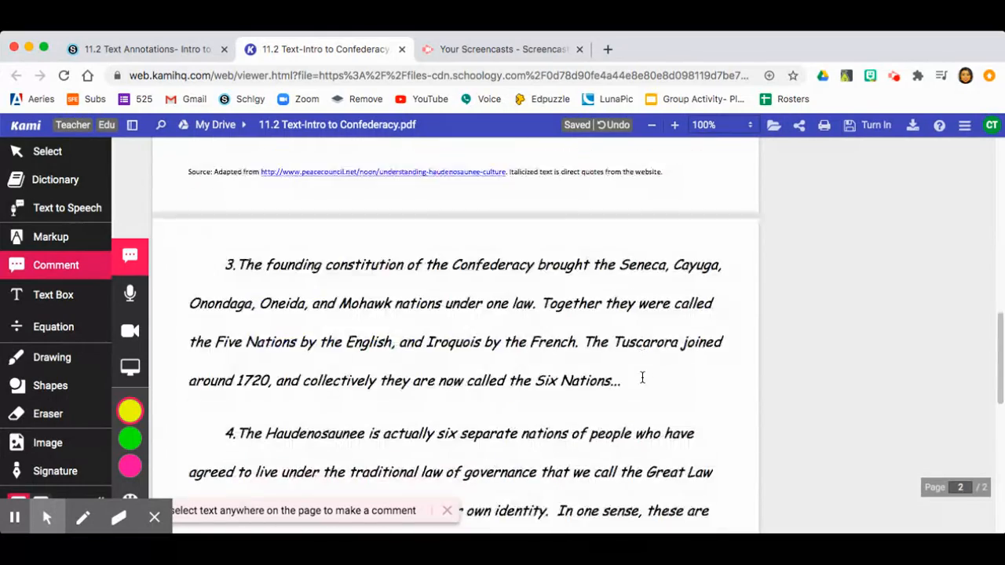
scroll(642, 378, up, 15)
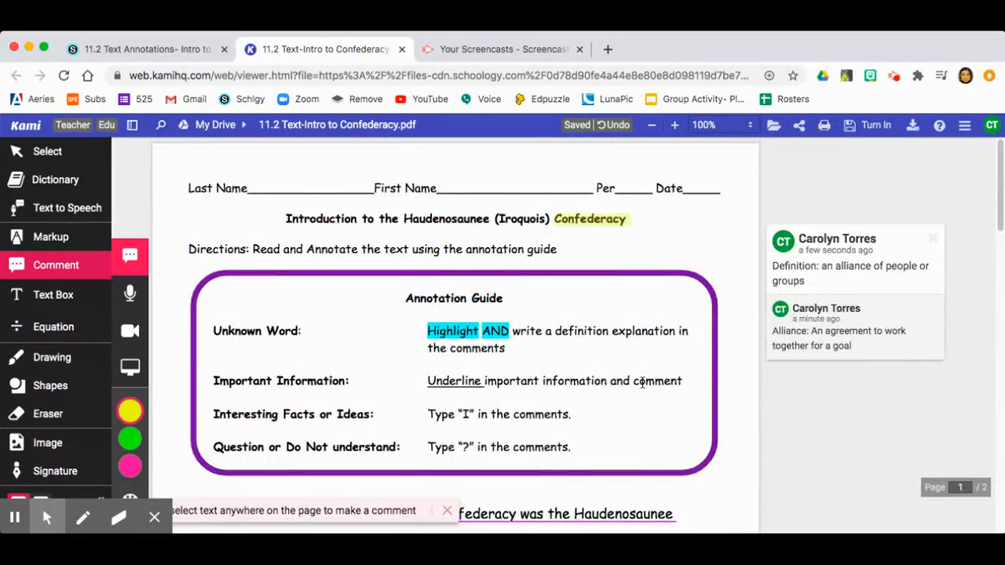
scroll(642, 383, down, 20)
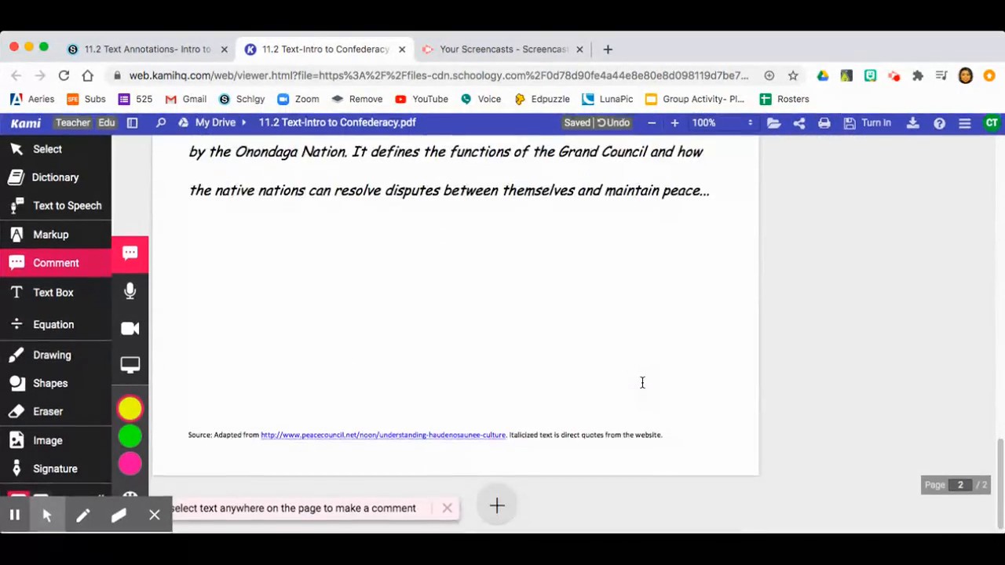
scroll(642, 382, up, 20)
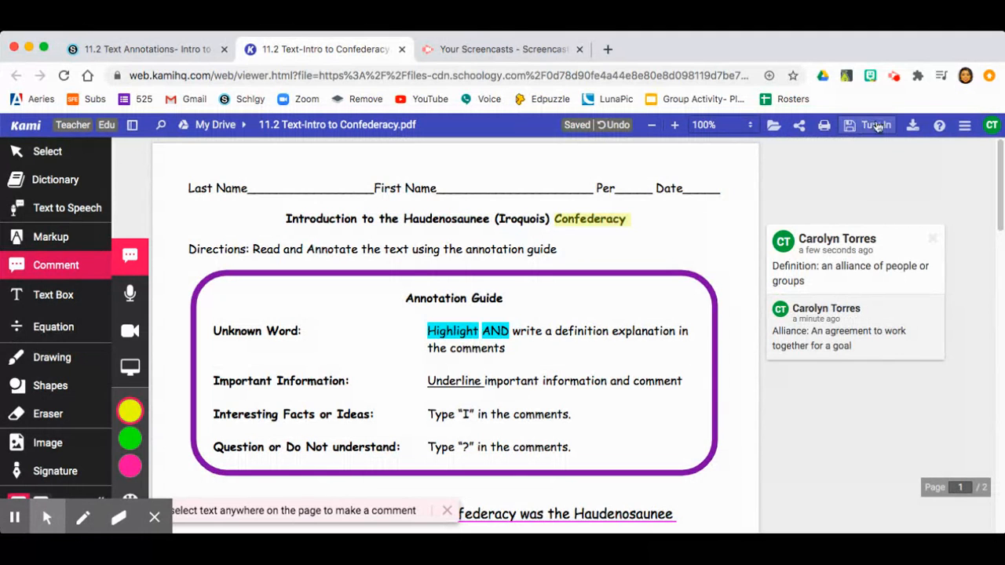